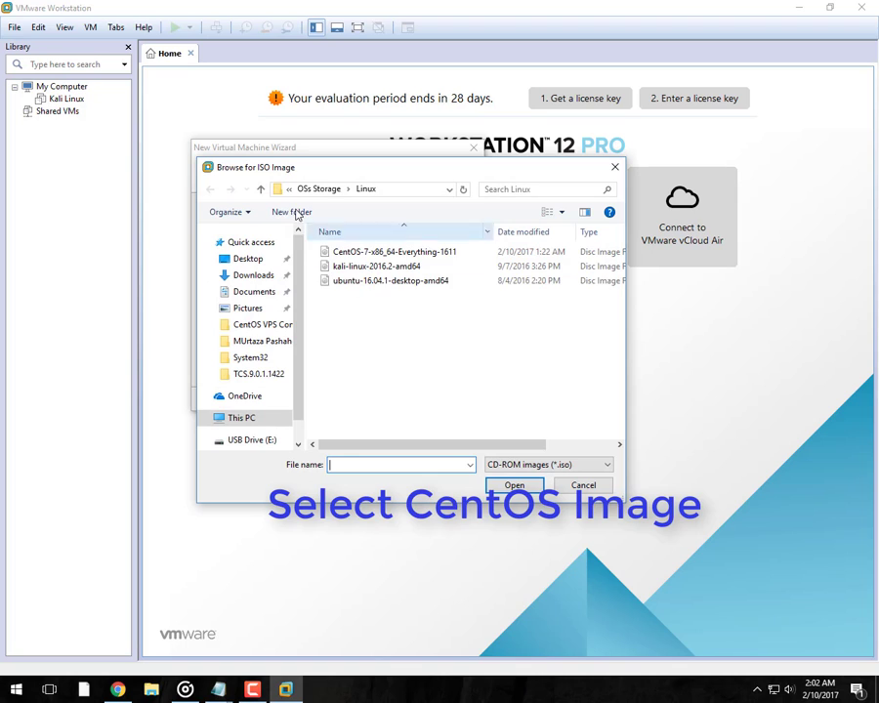
Pick the CentOS-7-x86_64-Everything-1611 ISO from OSs Storage\Linux as the installer disc image.
click(262, 191)
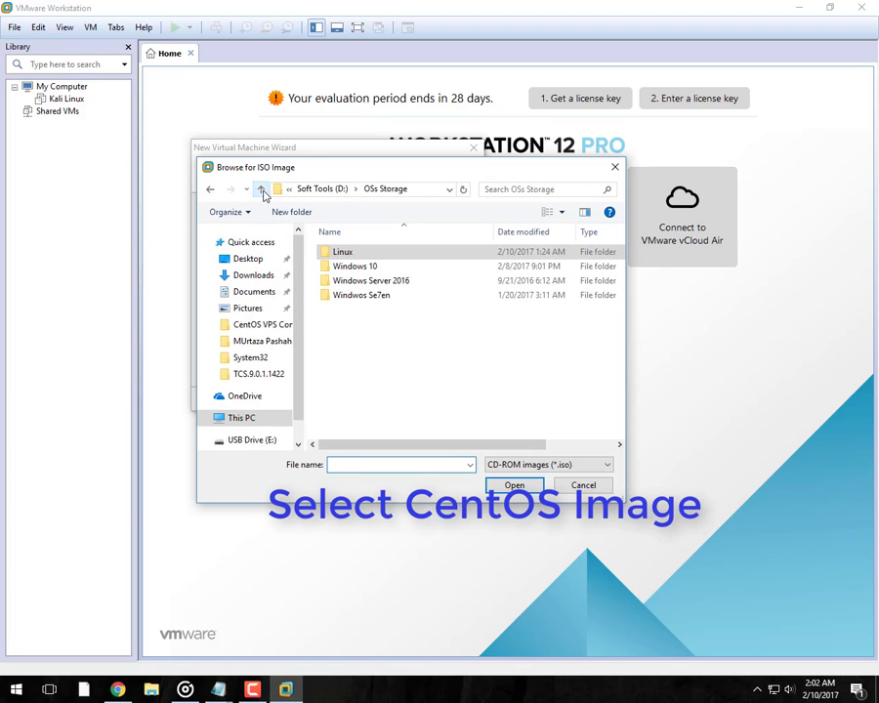
double_click(344, 256)
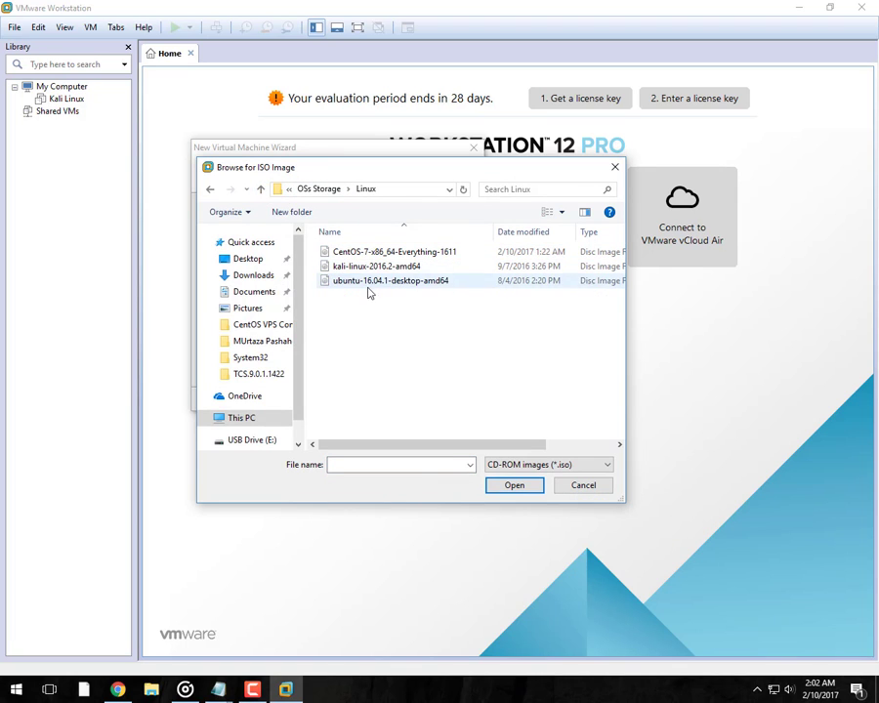
double_click(382, 253)
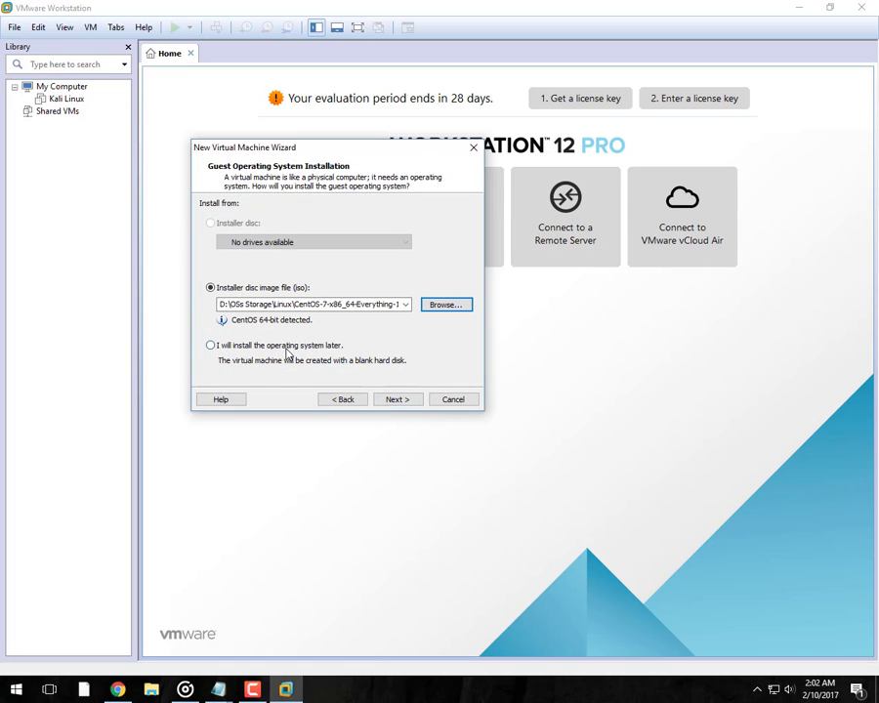
Name the VM CentOS 64-bit and store it in F:\VPC Storage\CentOS7.
click(402, 399)
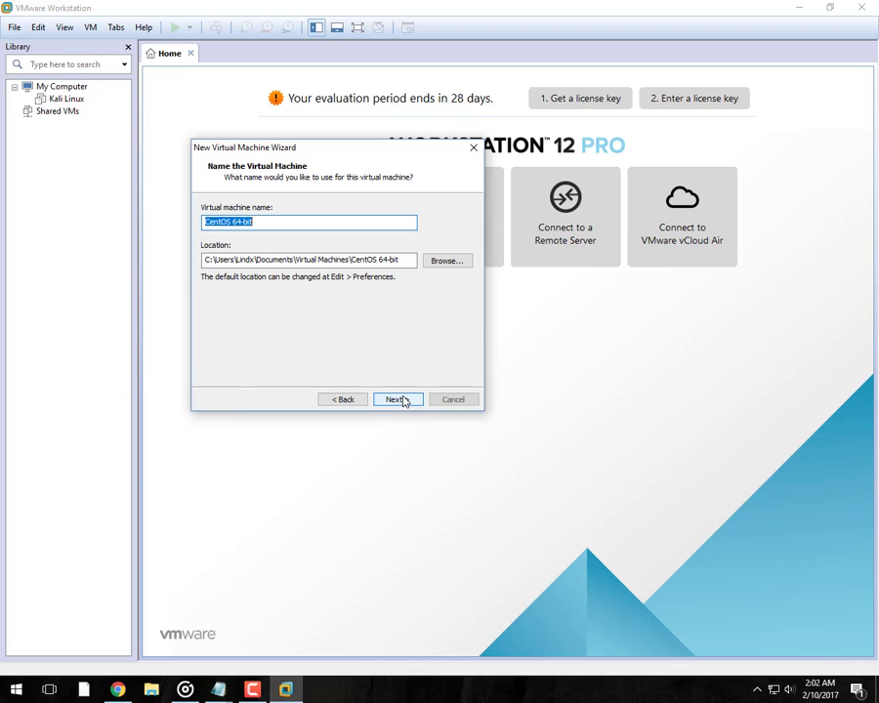
click(277, 224)
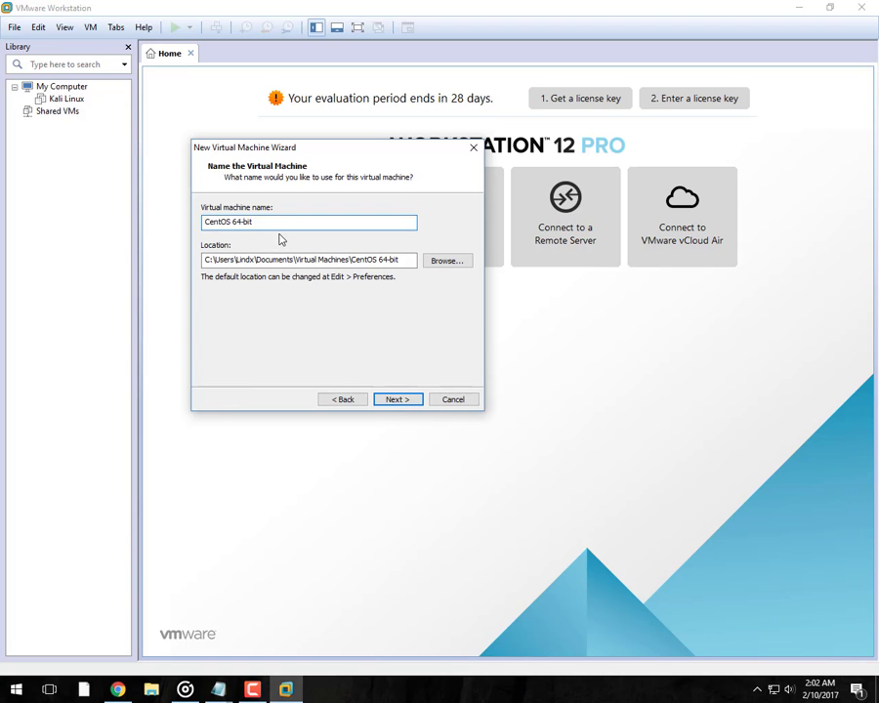
click(447, 267)
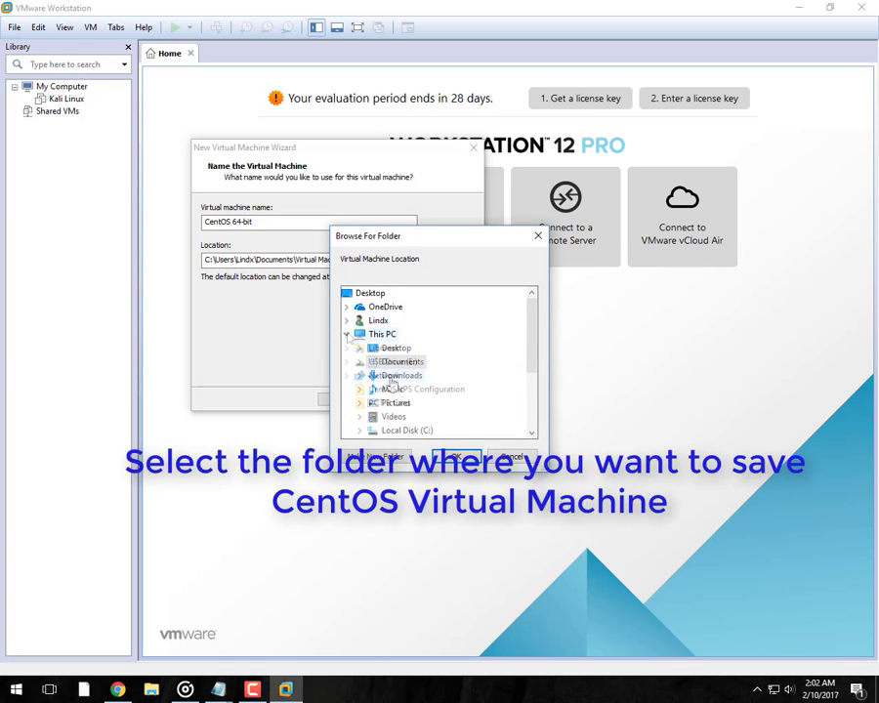
scroll(401, 376, down, 1)
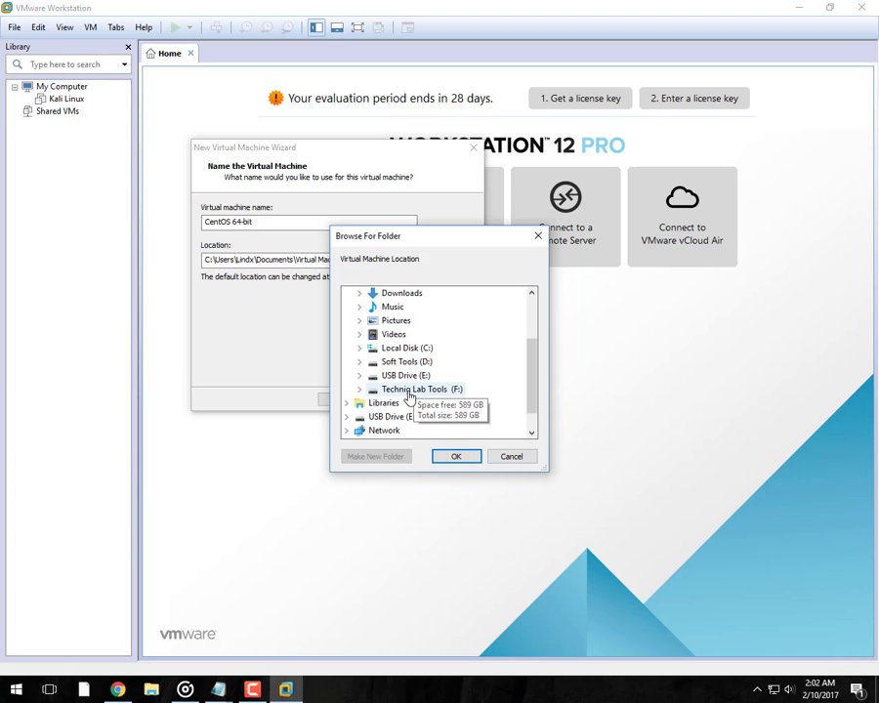
double_click(454, 389)
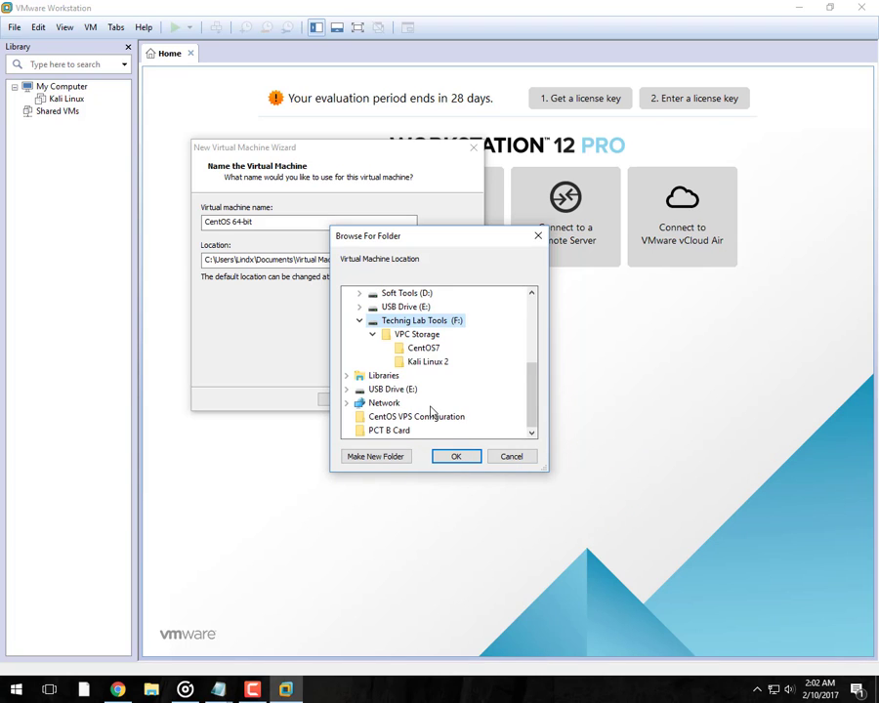
click(425, 350)
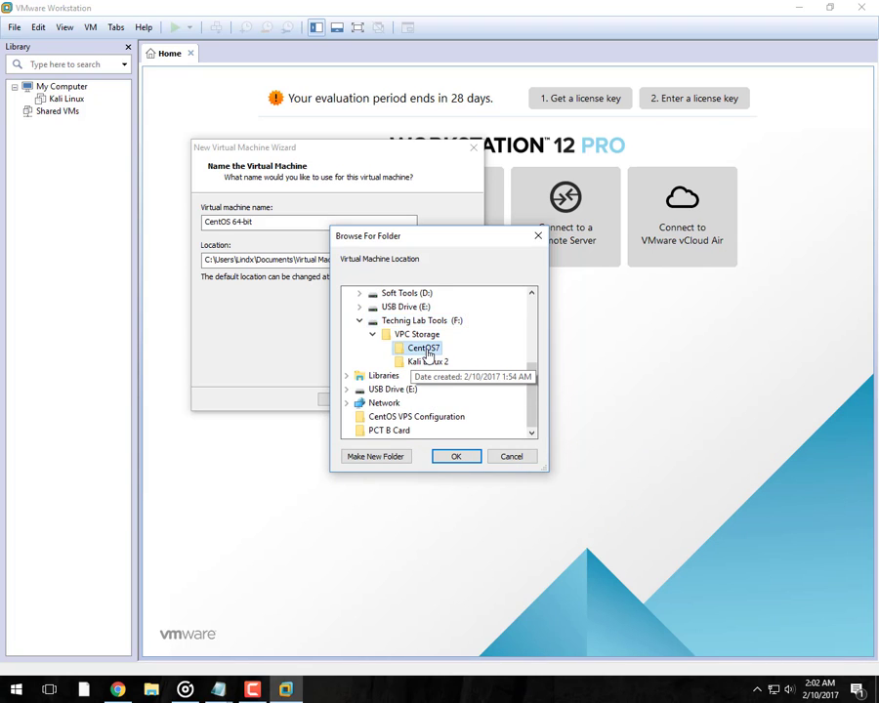
click(457, 458)
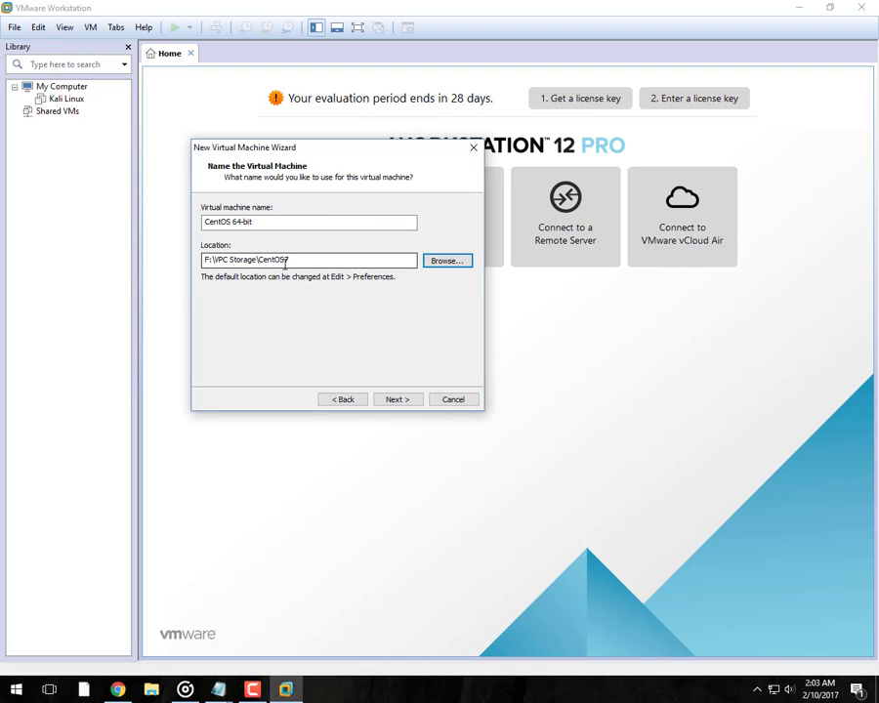
click(401, 399)
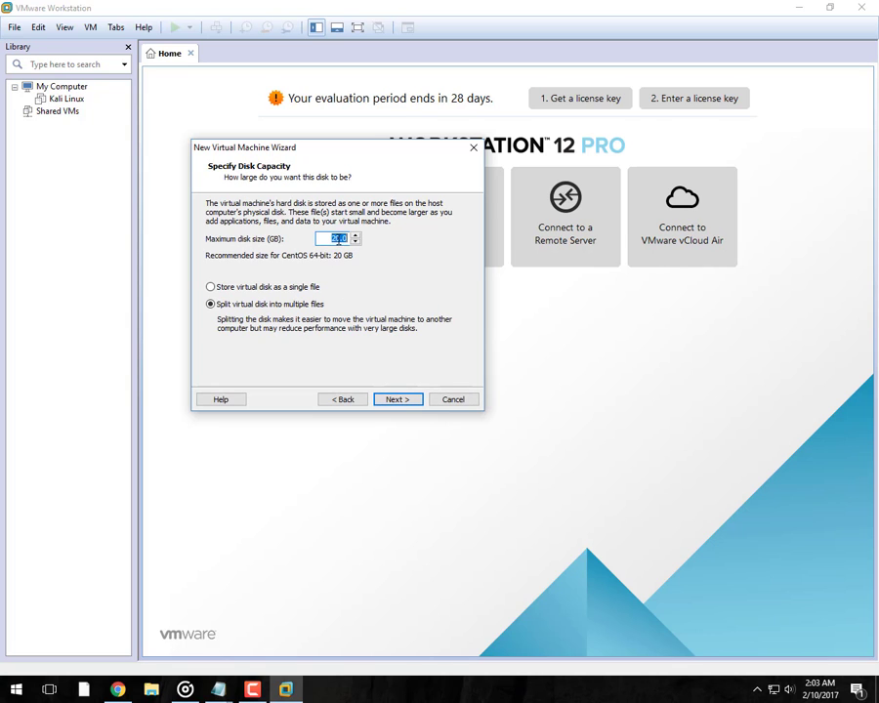
Set the virtual disk to 30 GB, stored as a single file.
click(341, 239)
double_click(341, 238)
click(213, 287)
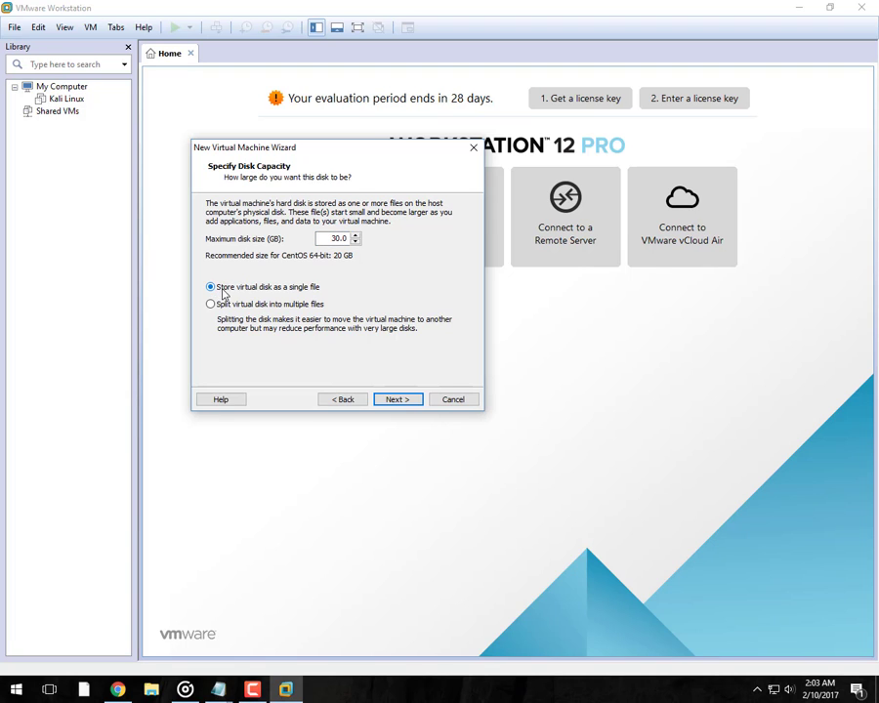
click(396, 399)
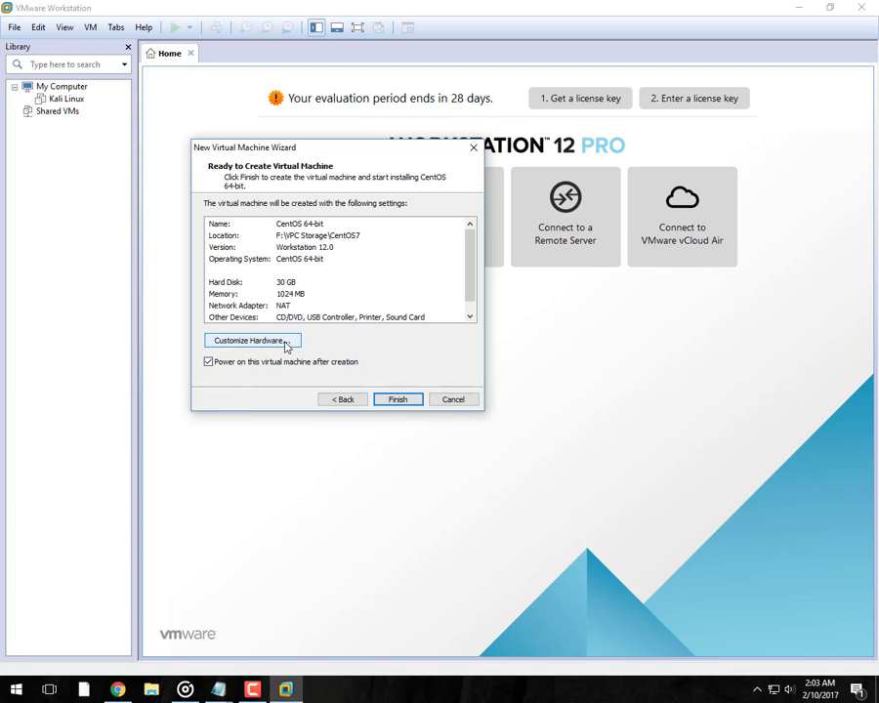
Raise memory to 2048 MB, review the other hardware, then create and power on the VM.
click(286, 344)
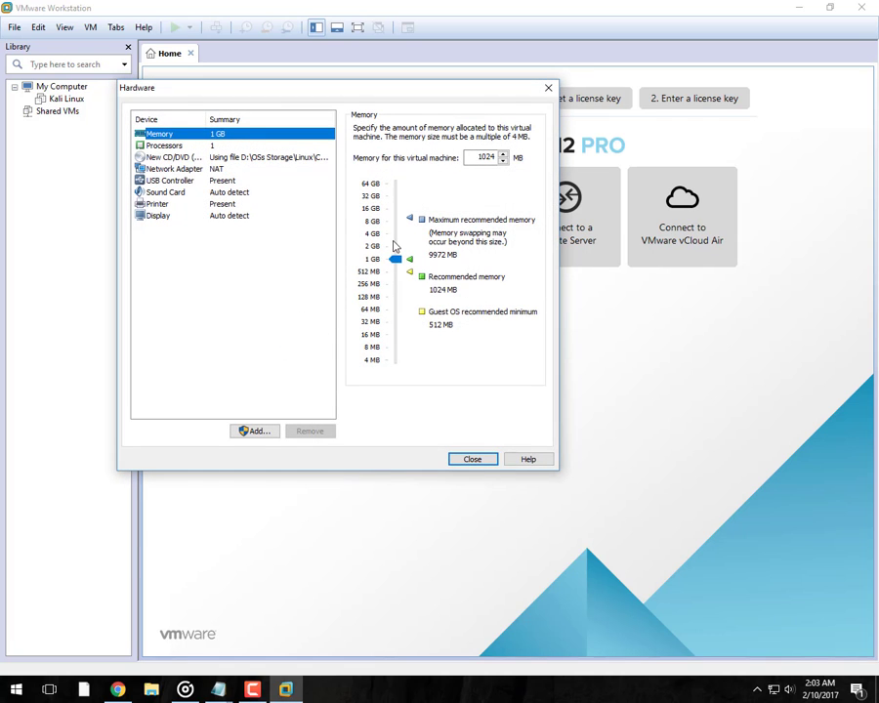
click(395, 245)
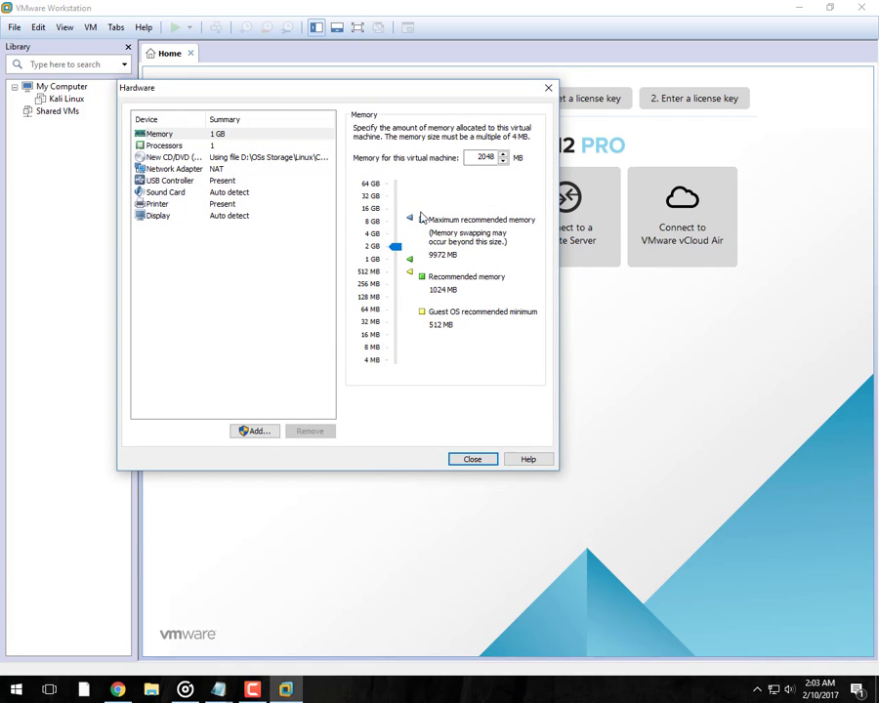
click(208, 148)
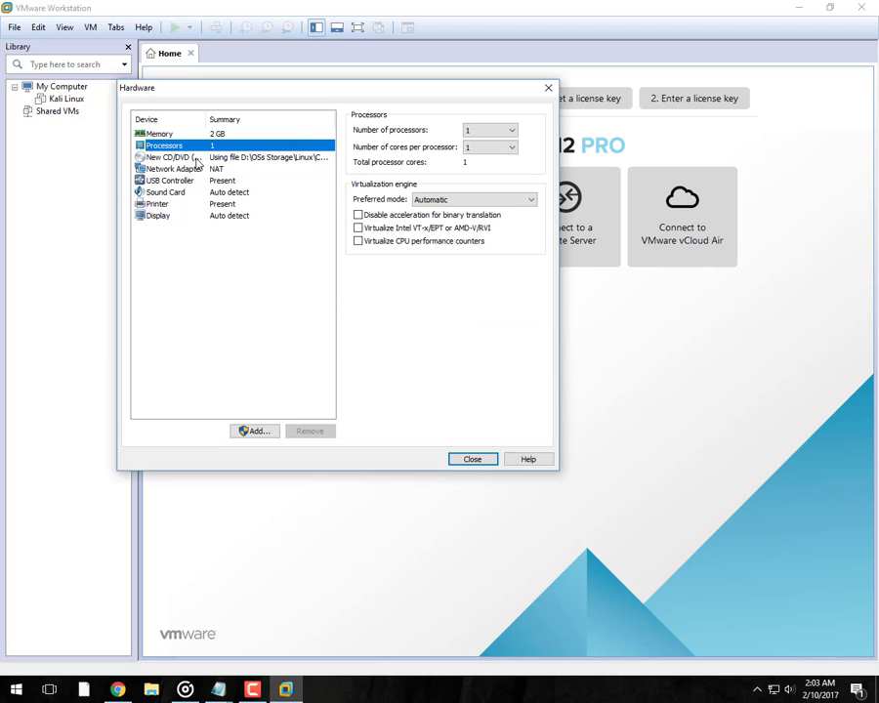
click(201, 157)
click(198, 170)
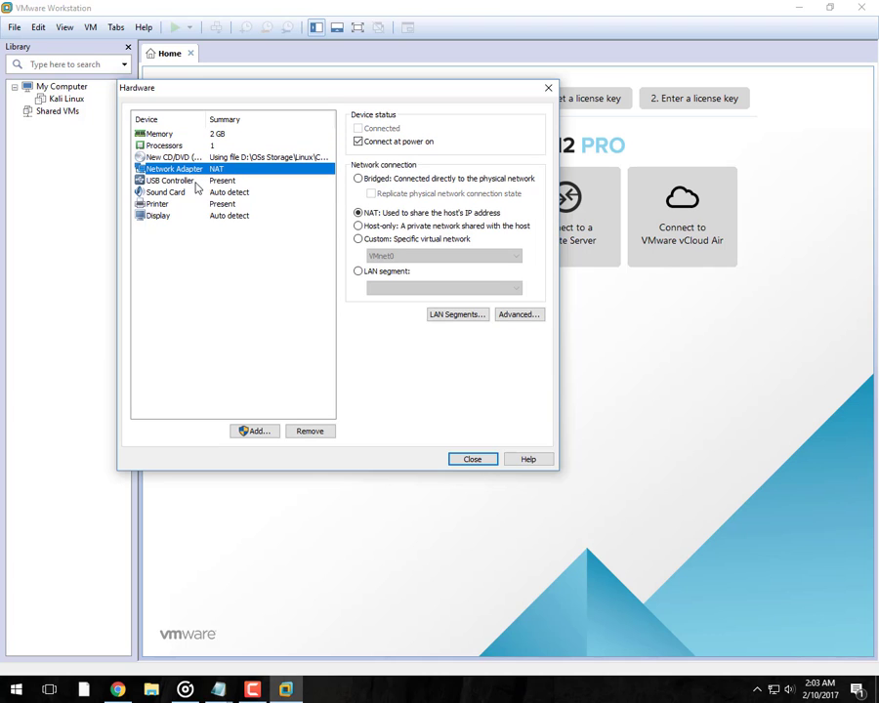
click(193, 183)
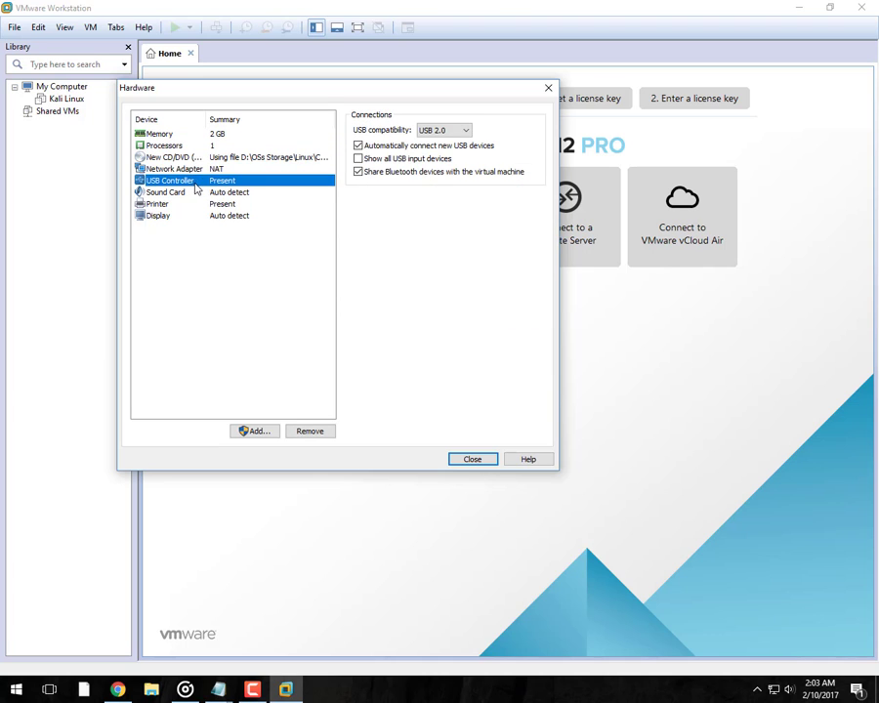
click(198, 170)
click(193, 182)
click(193, 193)
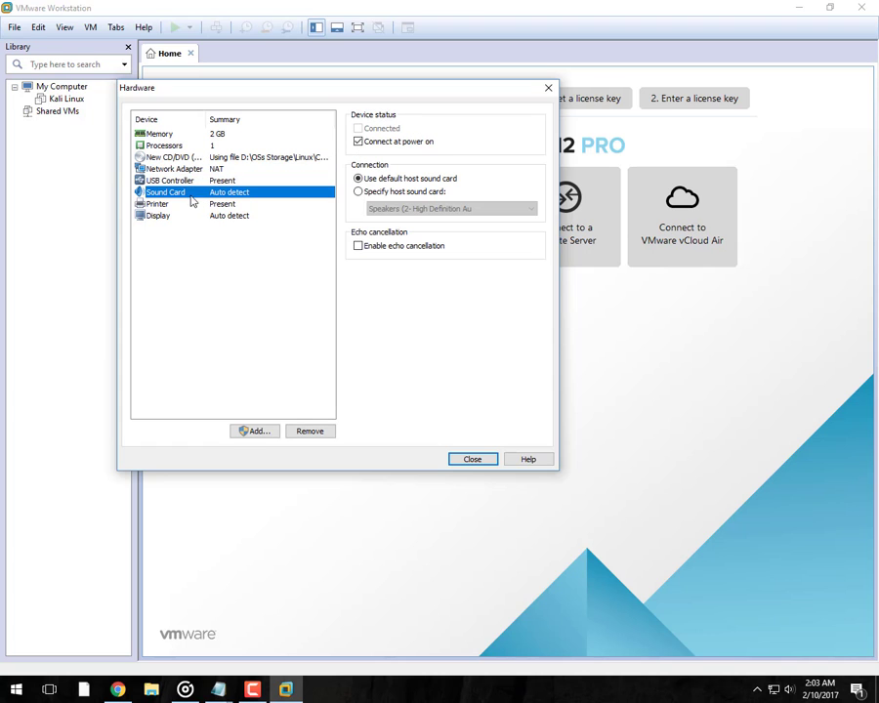
click(185, 206)
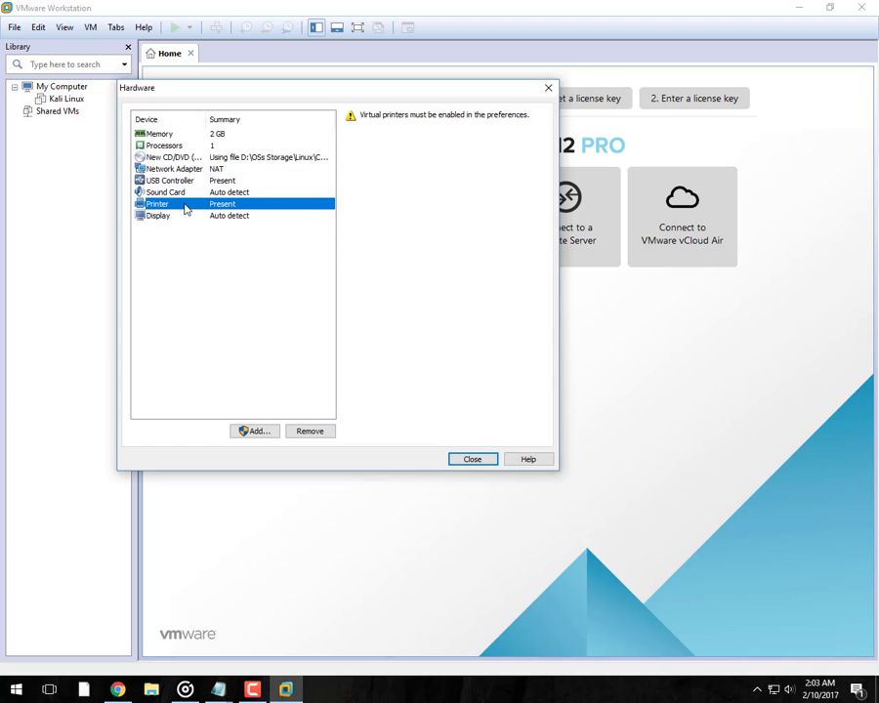
click(185, 215)
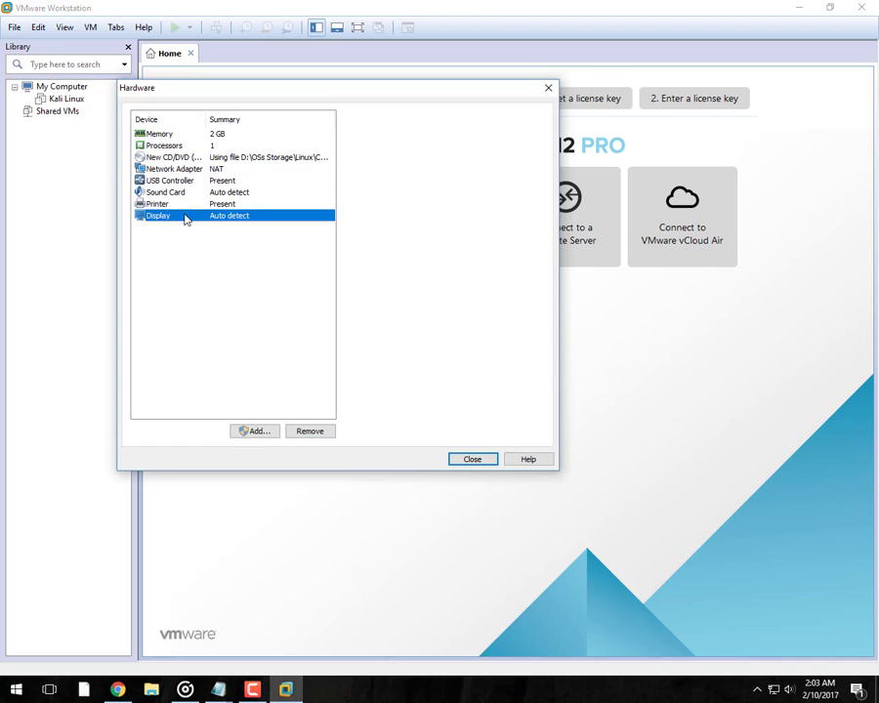
click(471, 459)
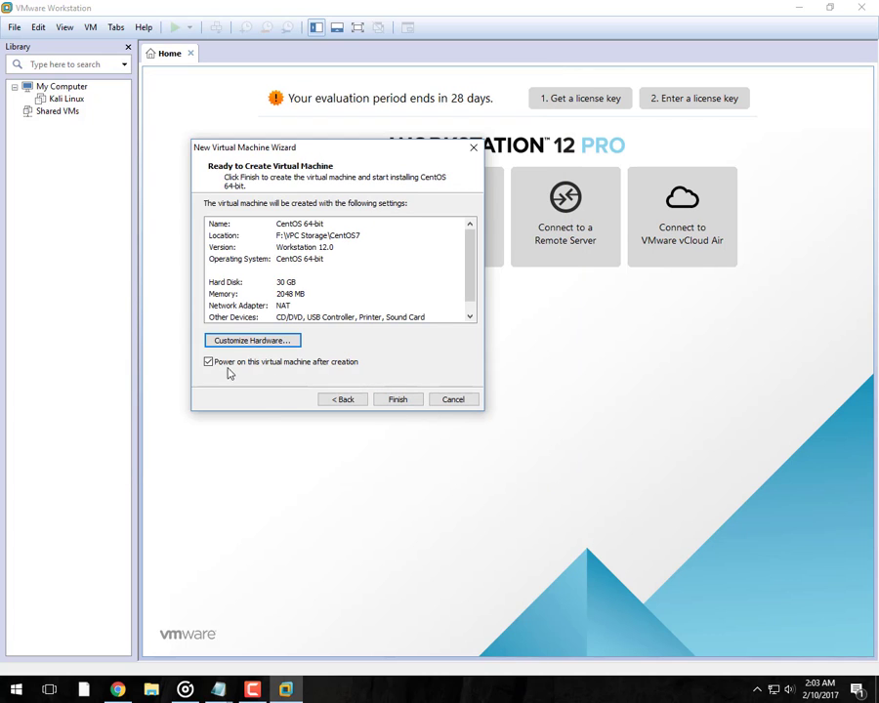
click(398, 401)
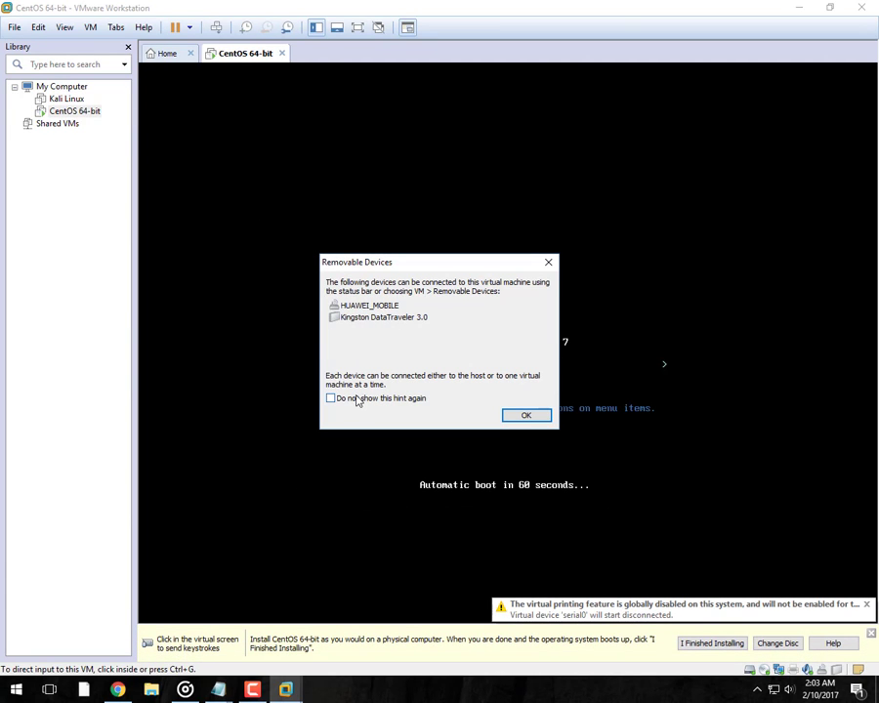
Boot the VM with the 'Test this media & install CentOS Linux 7' menu option.
click(534, 417)
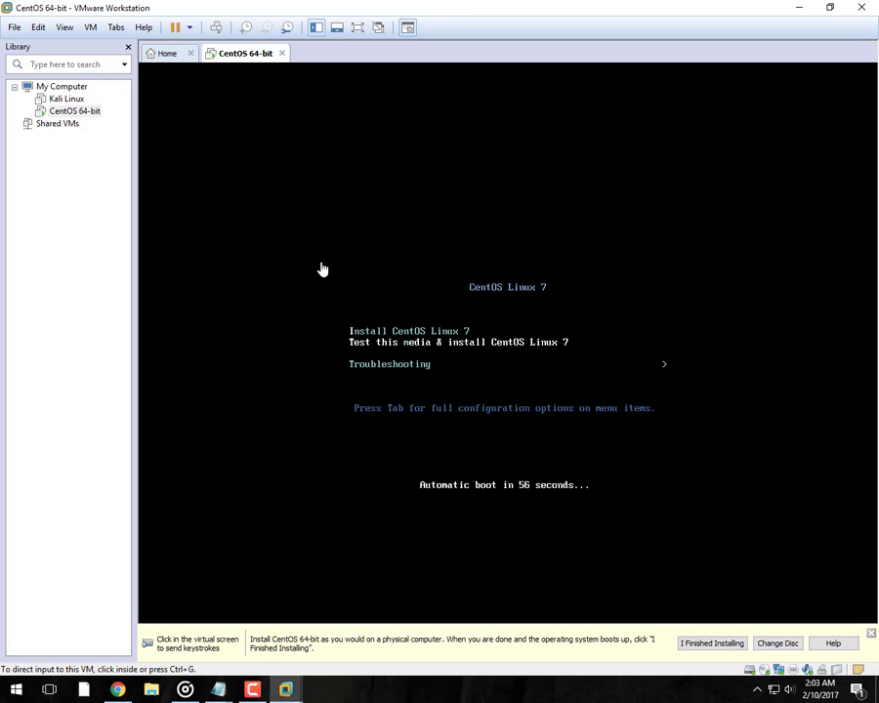
click(547, 199)
key(Up)
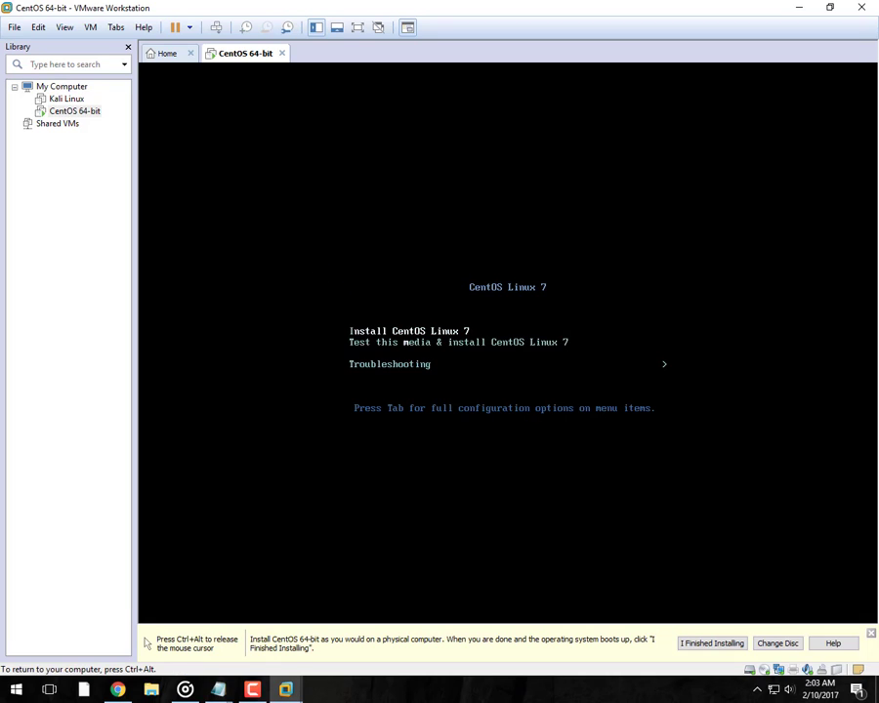
key(Down)
key(Up)
key(Down)
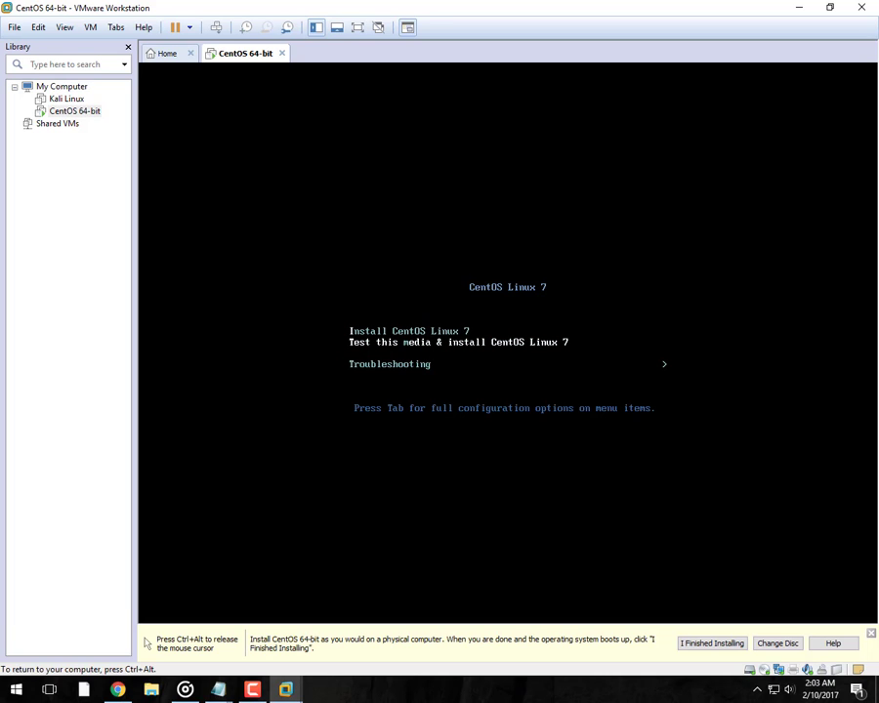
key(Return)
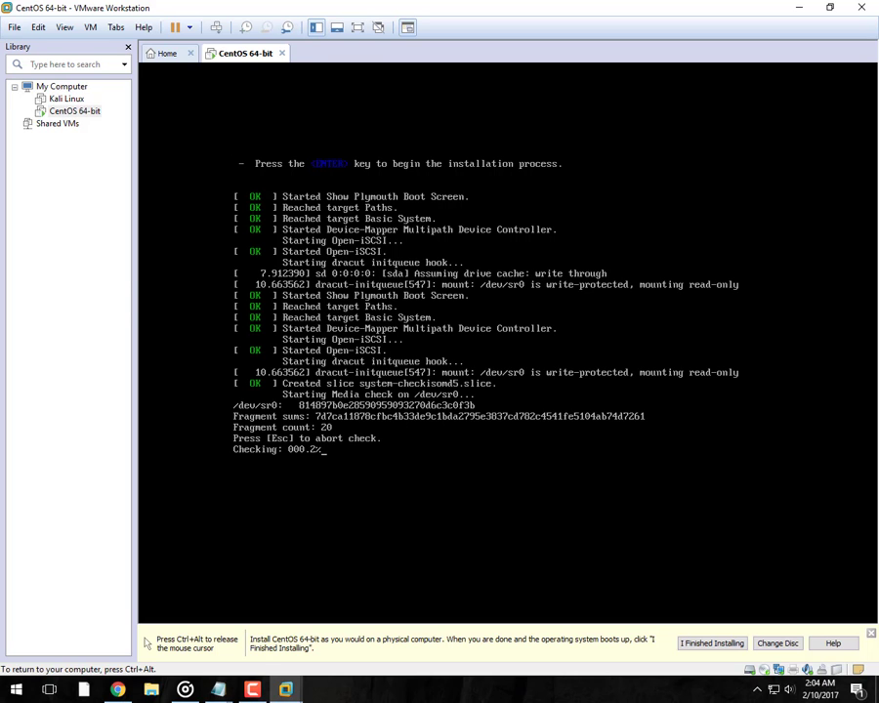
Switch the VM to full screen and abort the media check with Esc.
key(ctrl+alt)
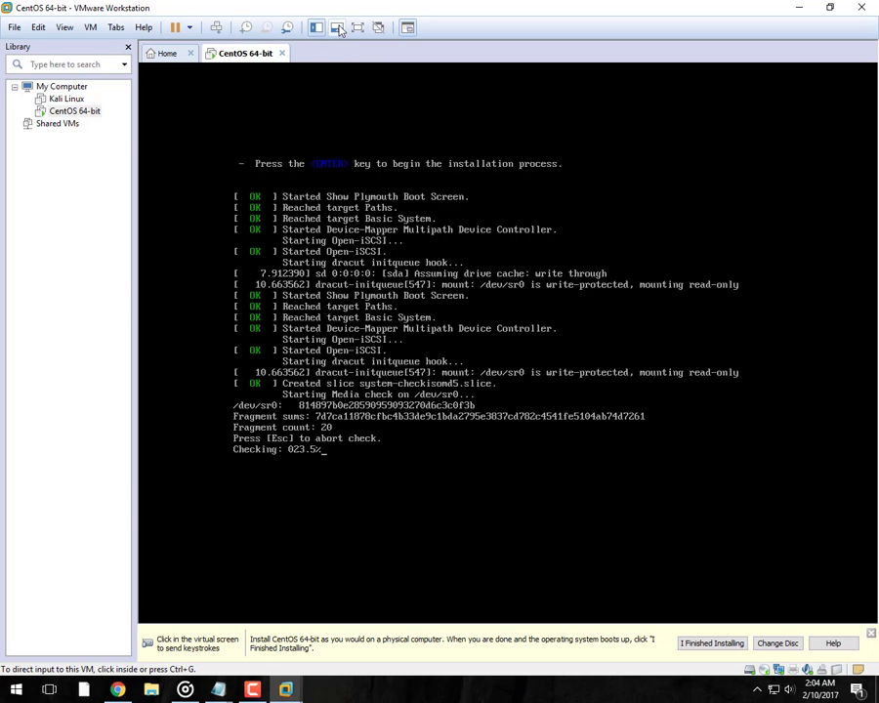
click(357, 28)
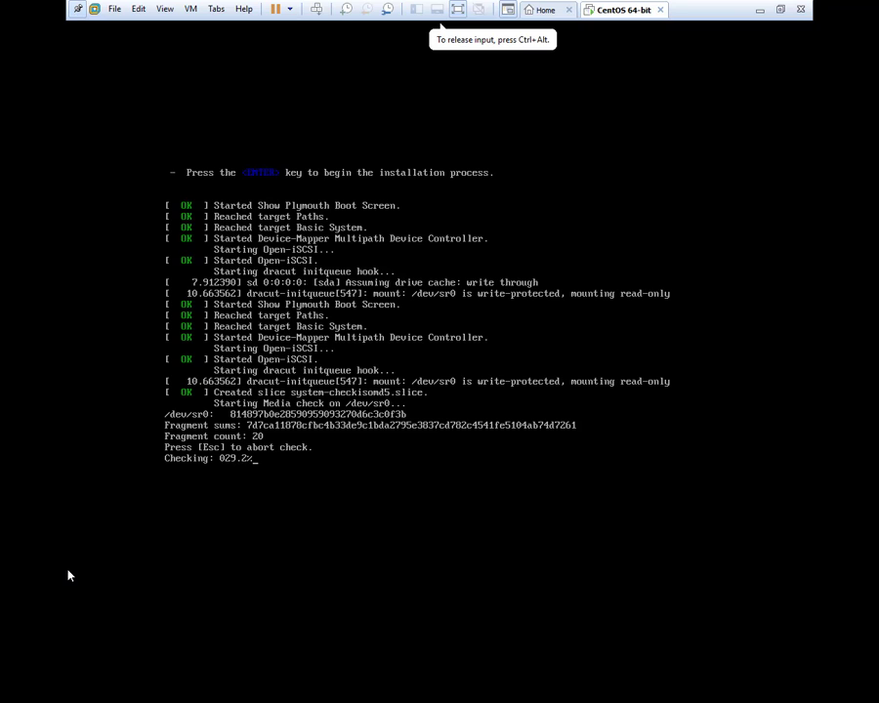
key(Escape)
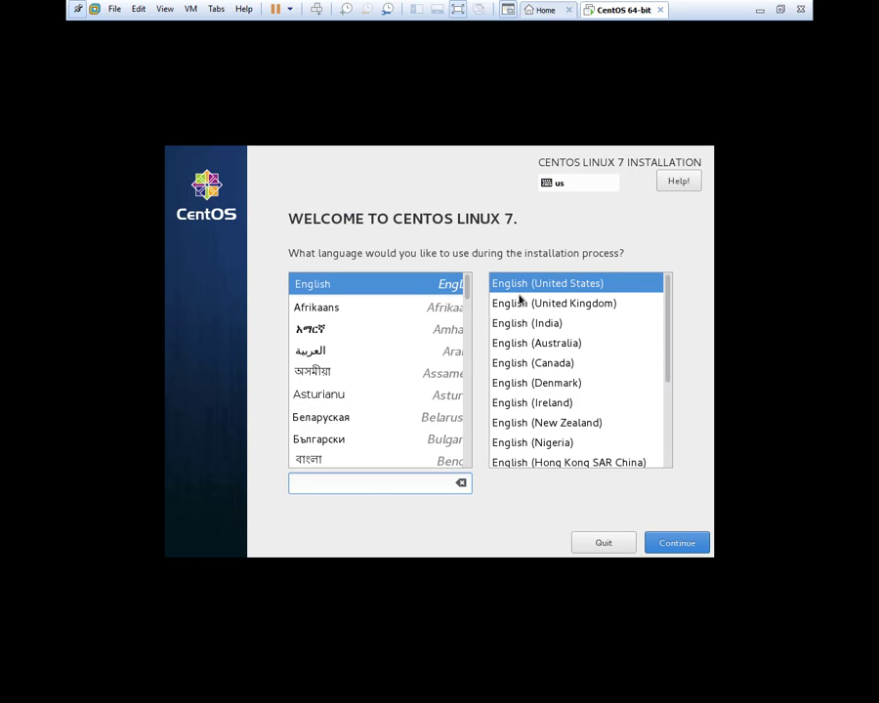
Keep English (United States) as the installer language and continue to the summary.
click(549, 286)
click(677, 544)
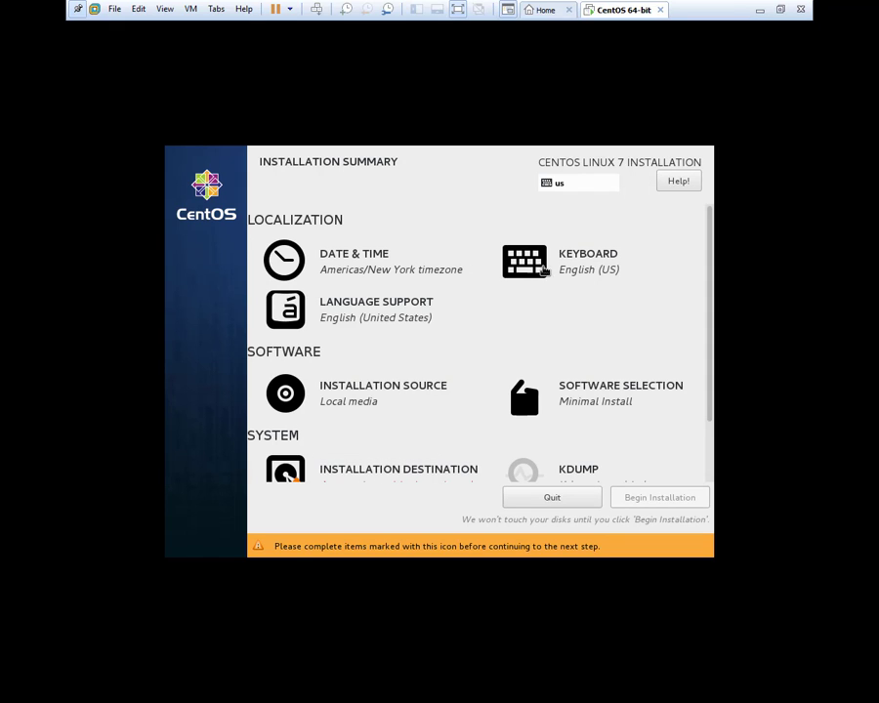
Choose GNOME Desktop as the base environment in Software Selection.
click(605, 392)
drag(428, 341, 428, 410)
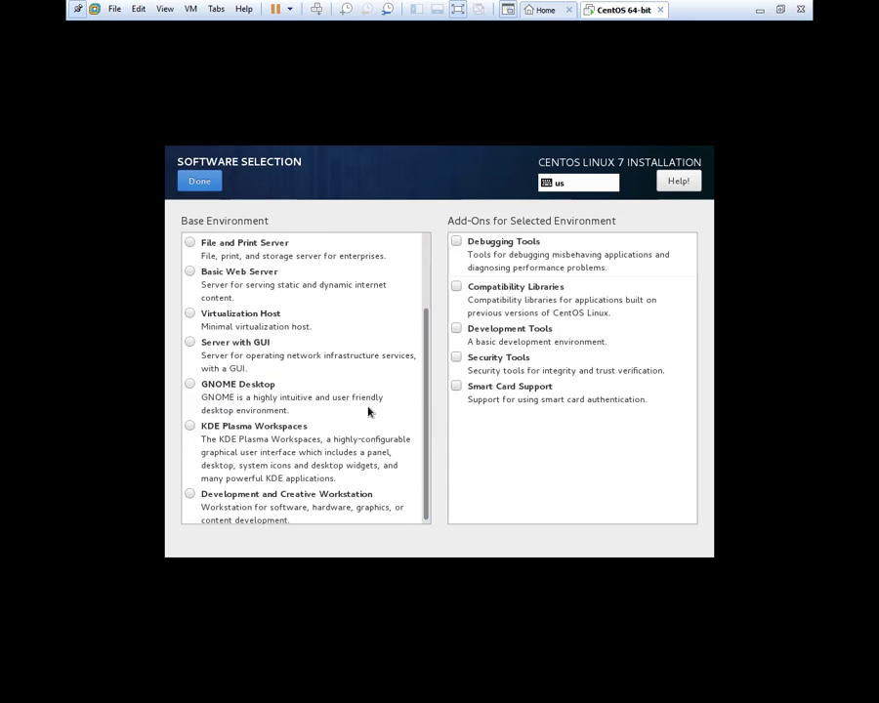
click(189, 386)
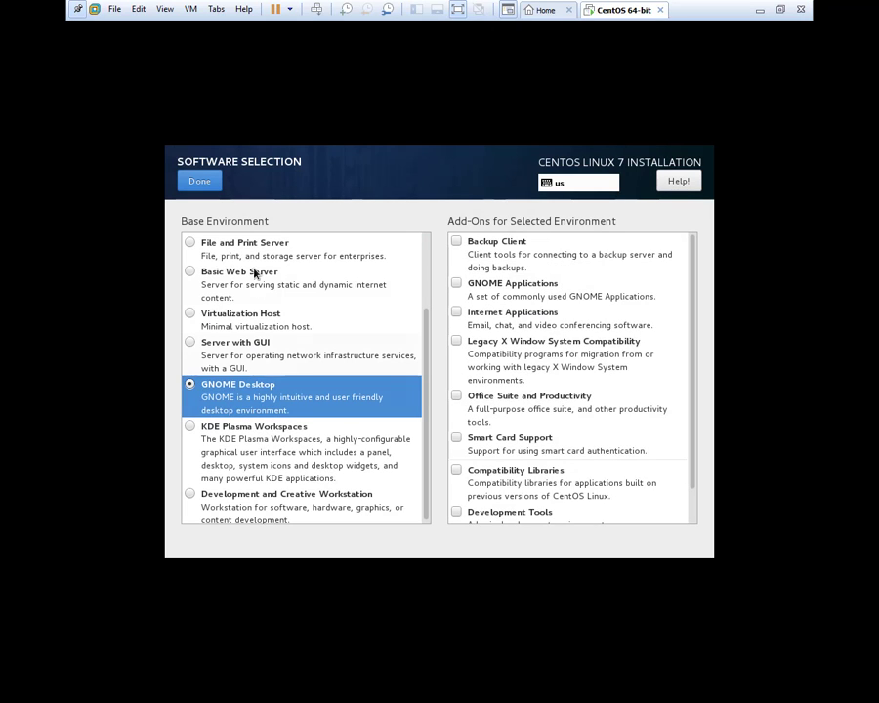
click(207, 185)
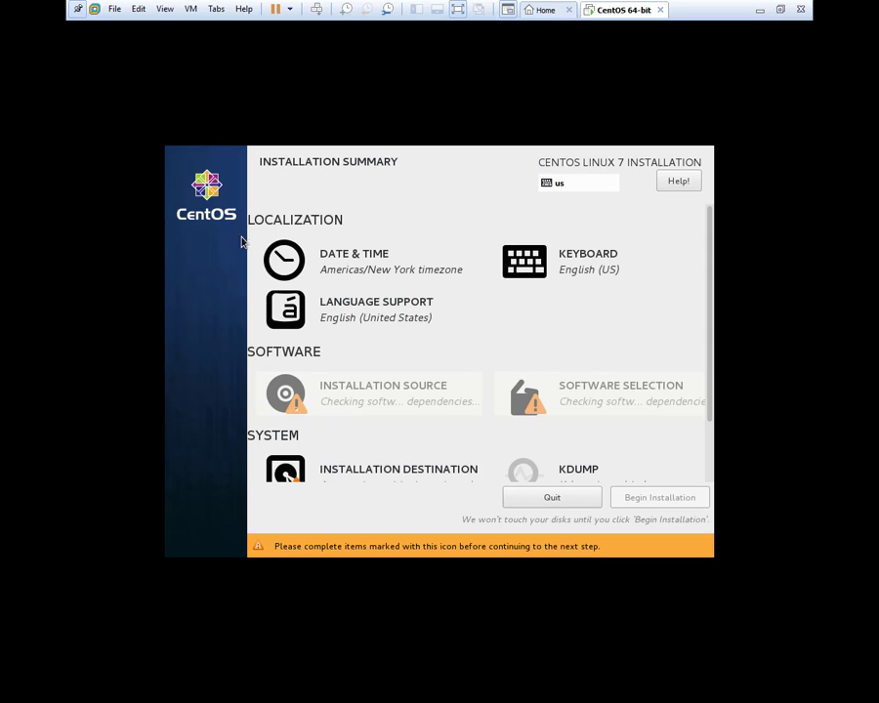
Accept automatic partitioning on the 30 GiB disk and begin the installation.
click(379, 471)
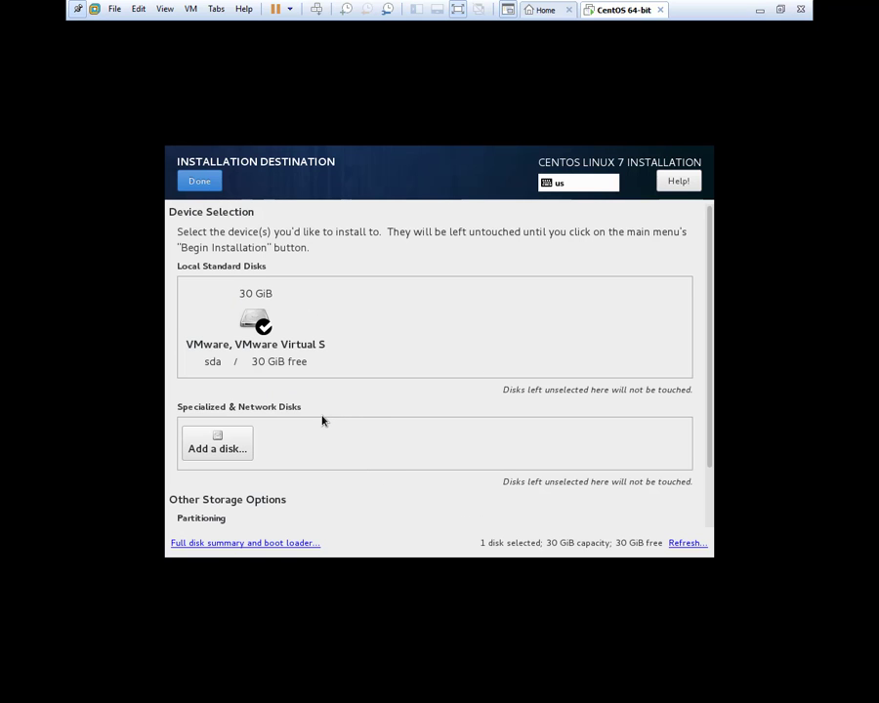
click(202, 182)
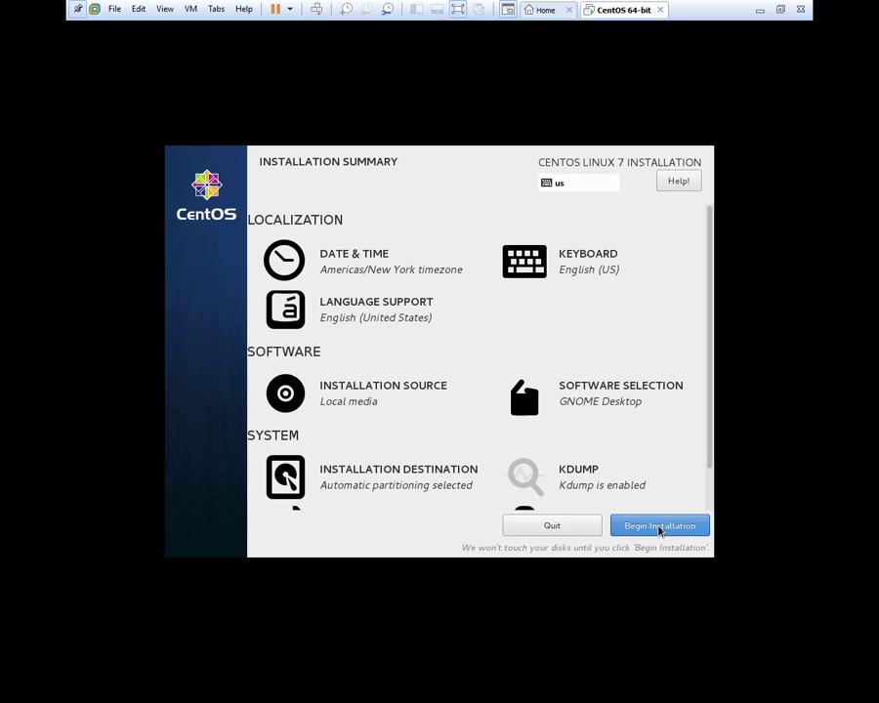
scroll(604, 462, down, 1)
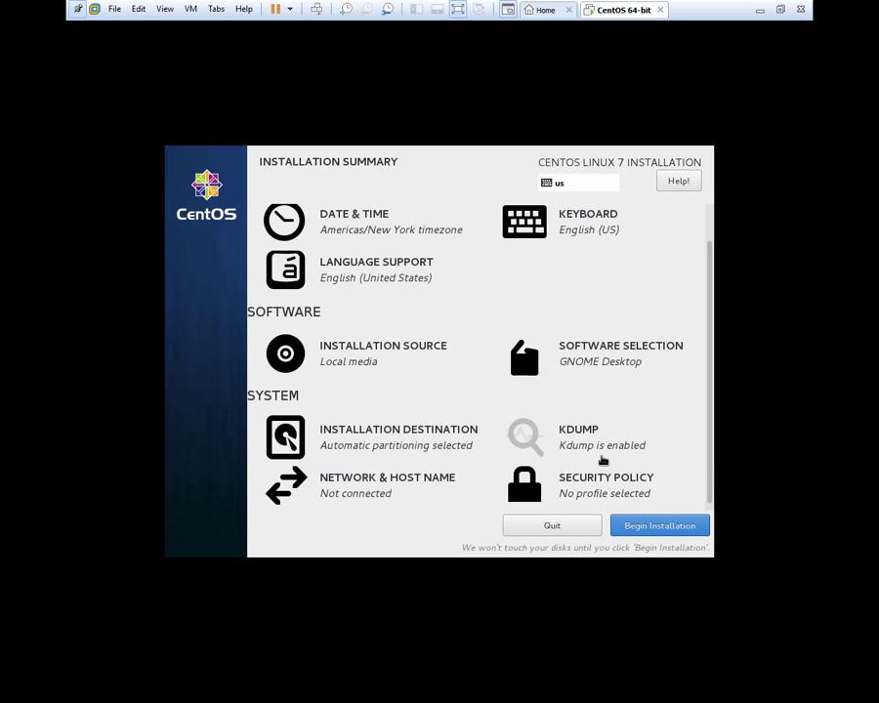
click(653, 531)
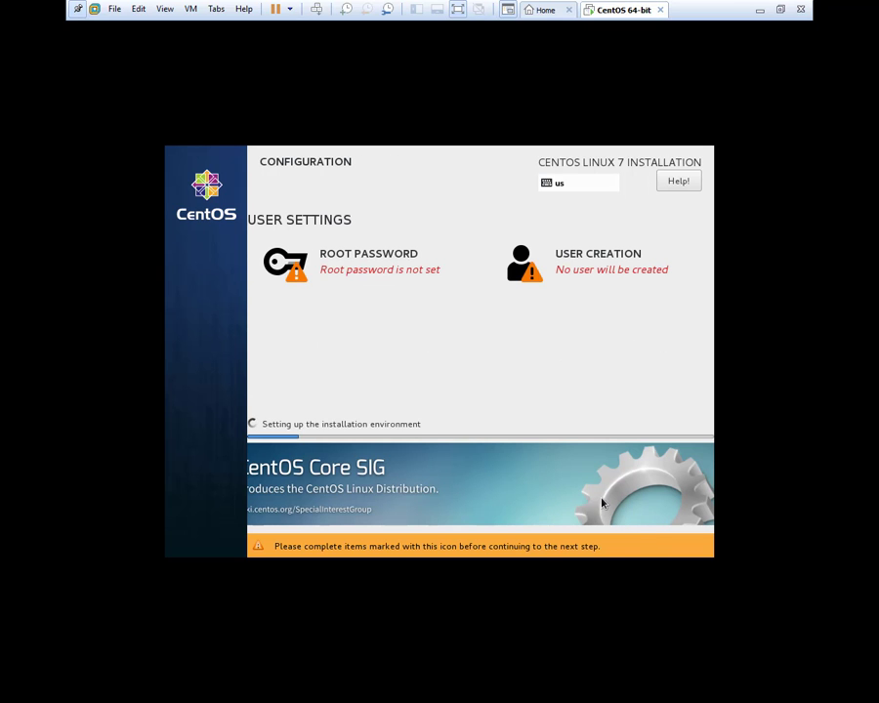
Enter and confirm the root password, then save it.
click(387, 261)
text(centos)
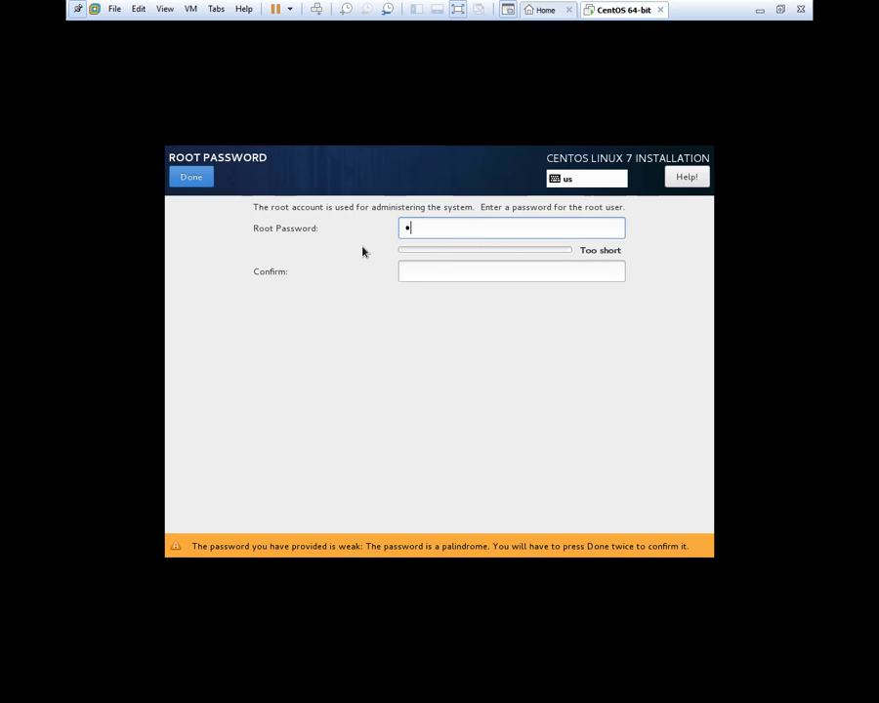
text(123456)
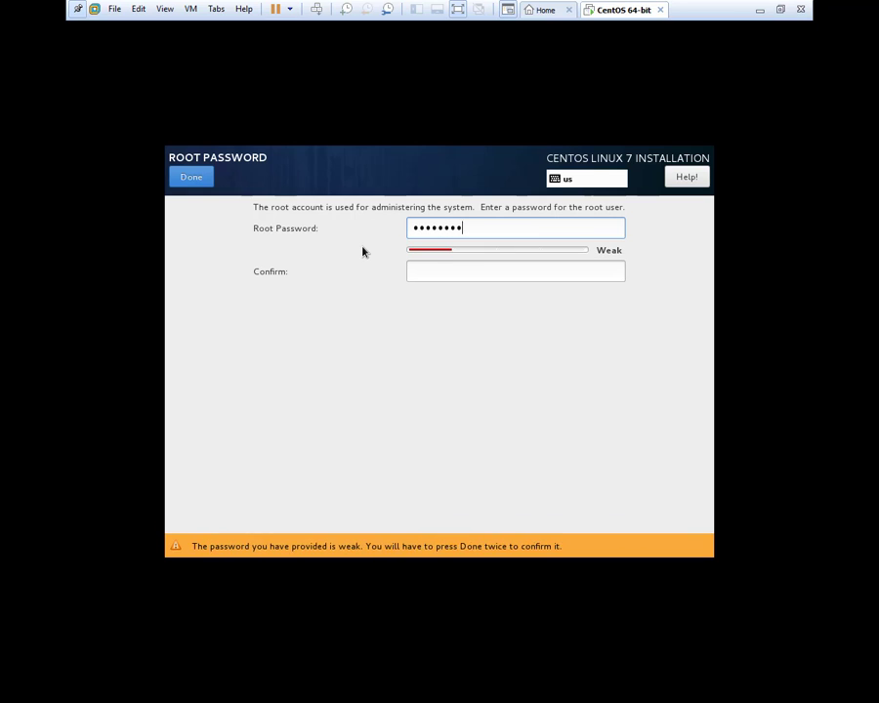
text(7)
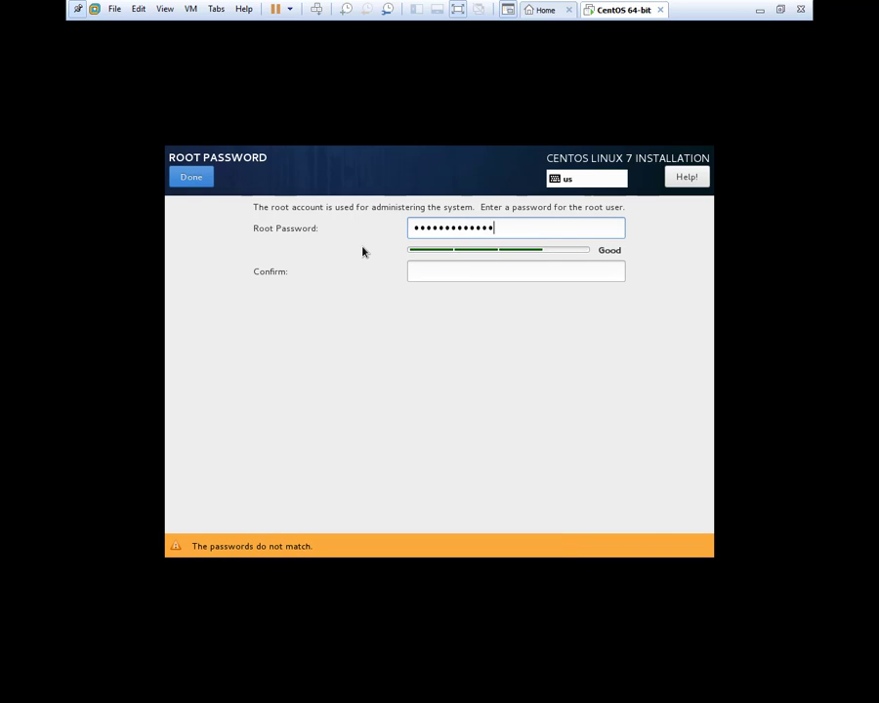
key(Tab)
text(ce)
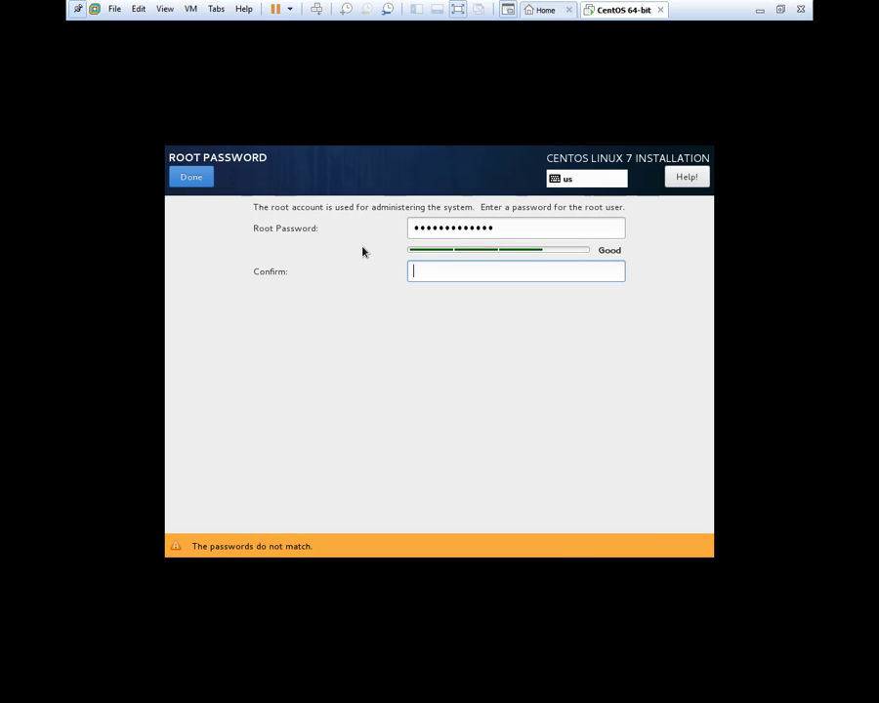
text(ntos1234567)
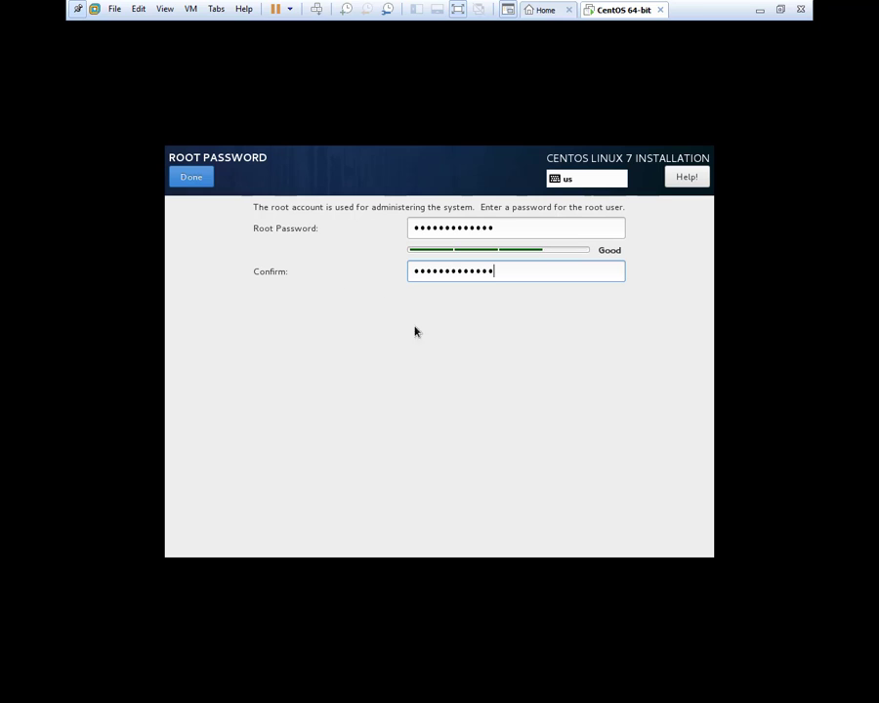
click(191, 178)
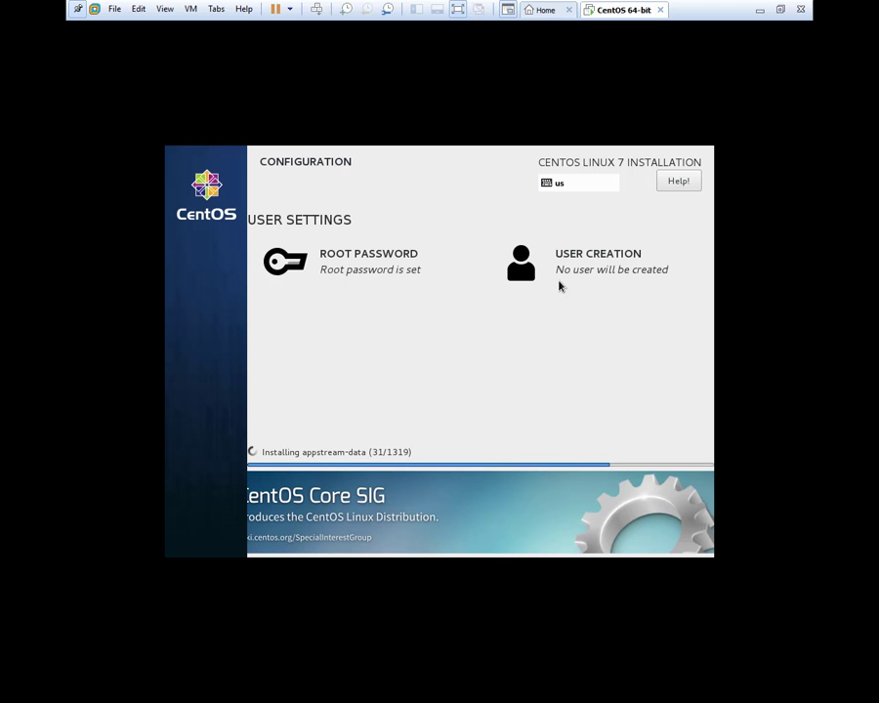
Enter the new user's name, then type and confirm the user's password.
click(591, 263)
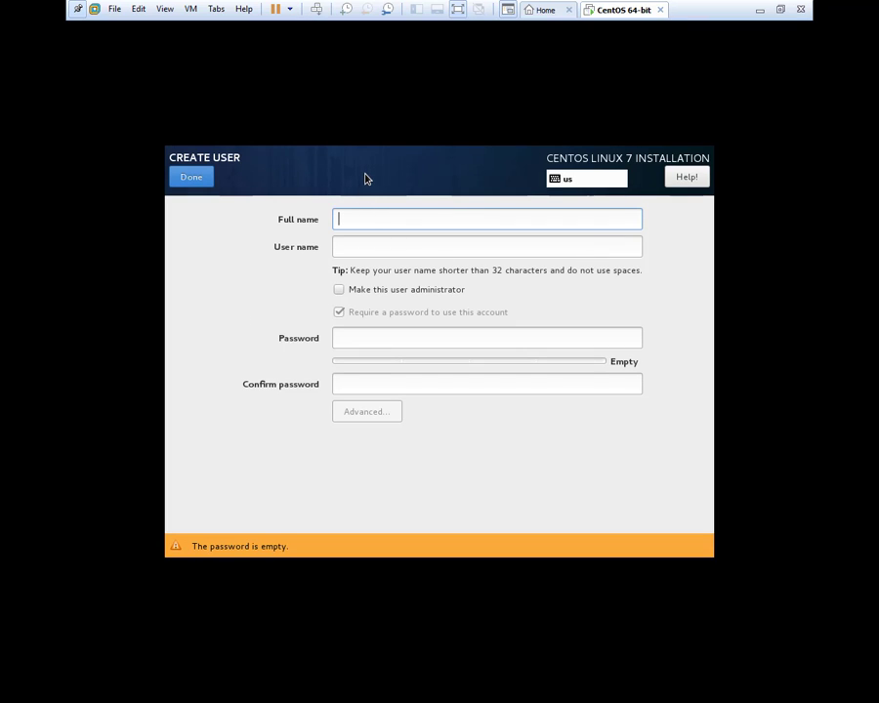
text(Shais)
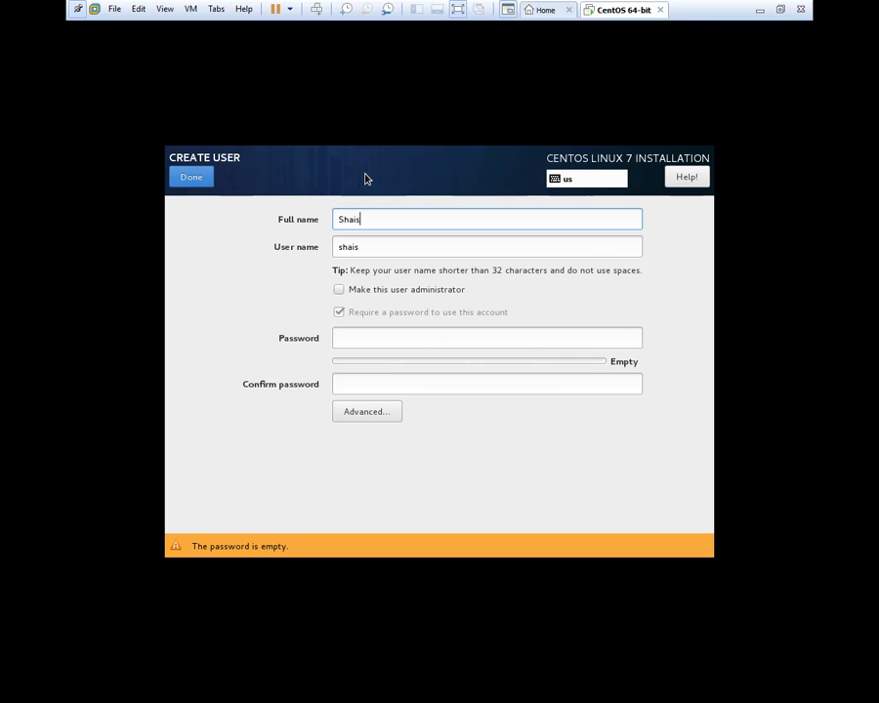
key(Tab)
key(Tab)
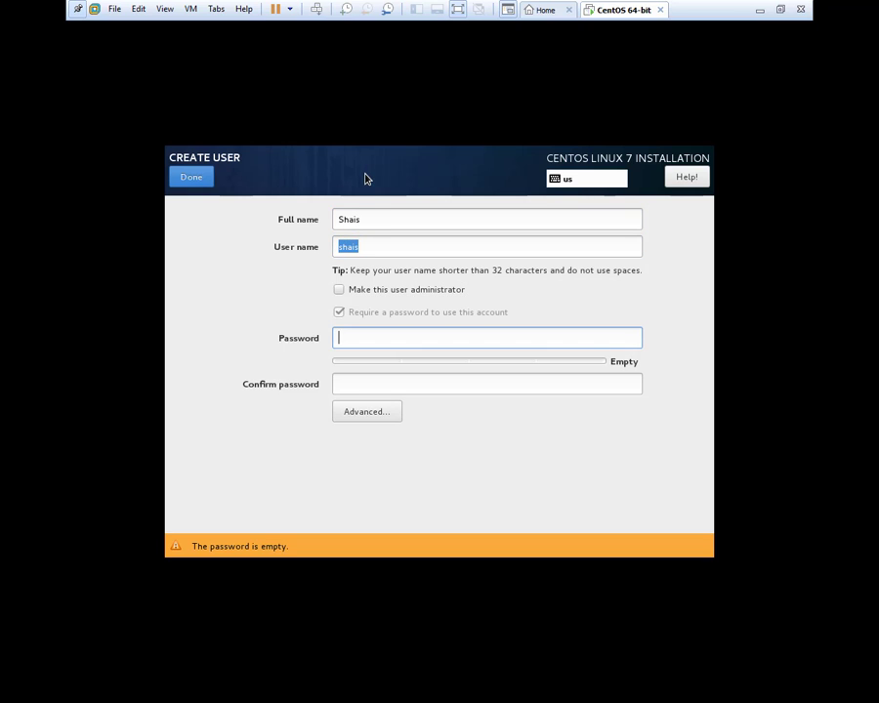
text(12)
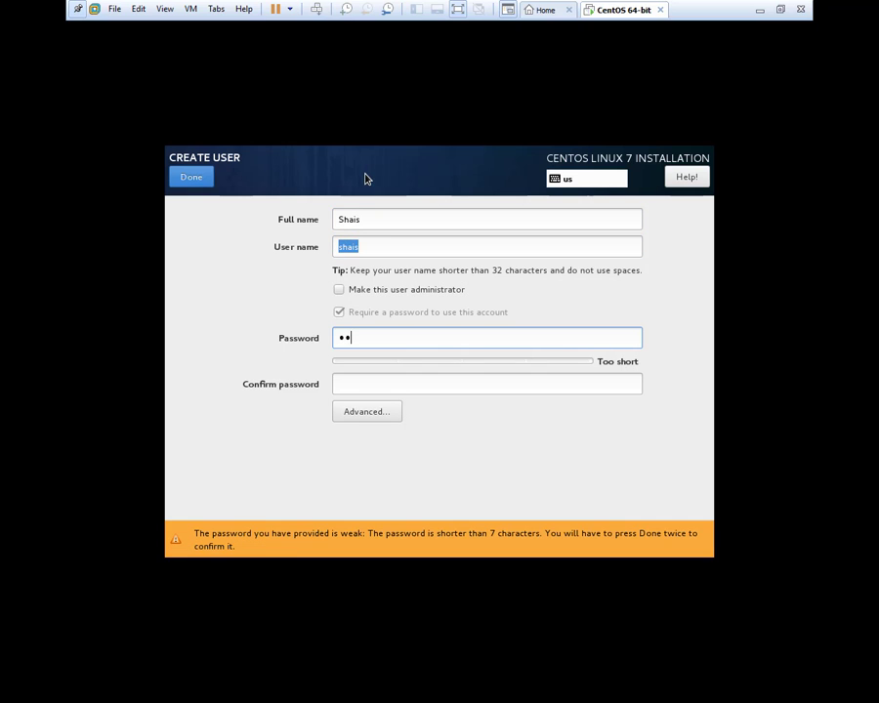
text(345678901)
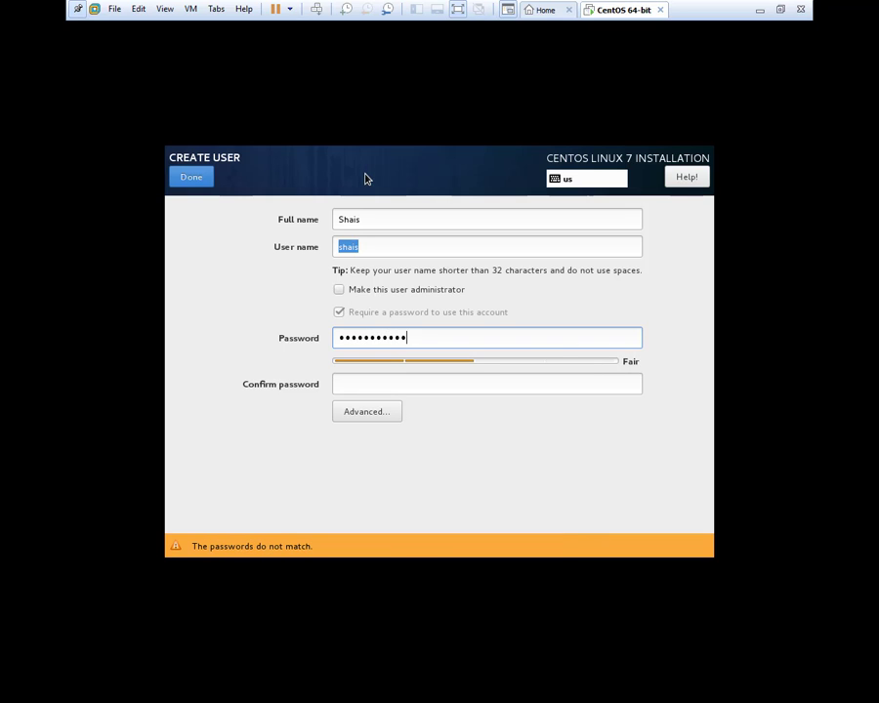
text(23)
key(Tab)
text(1)
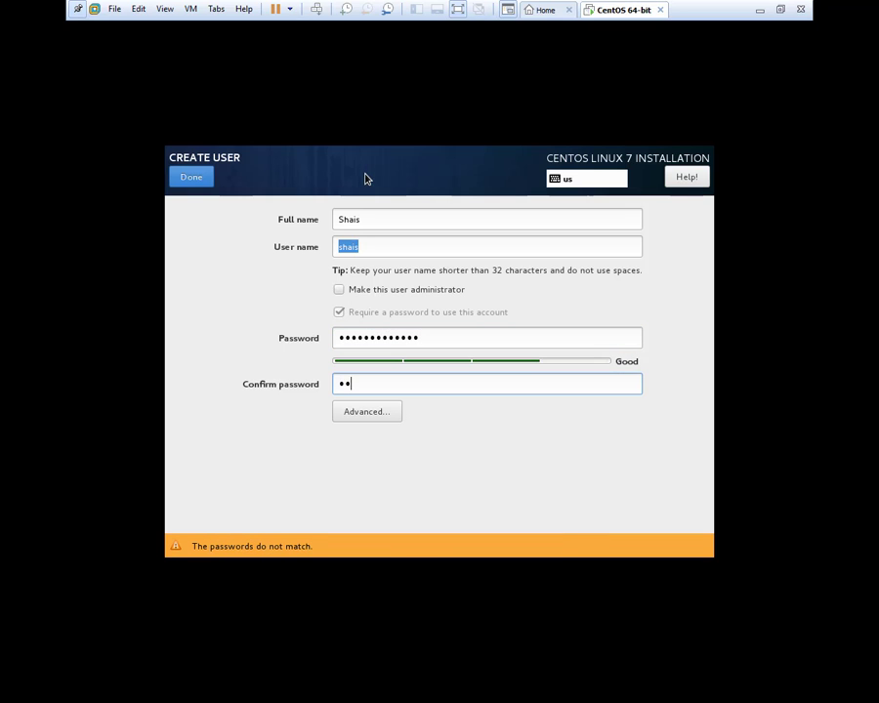
text(234567890123)
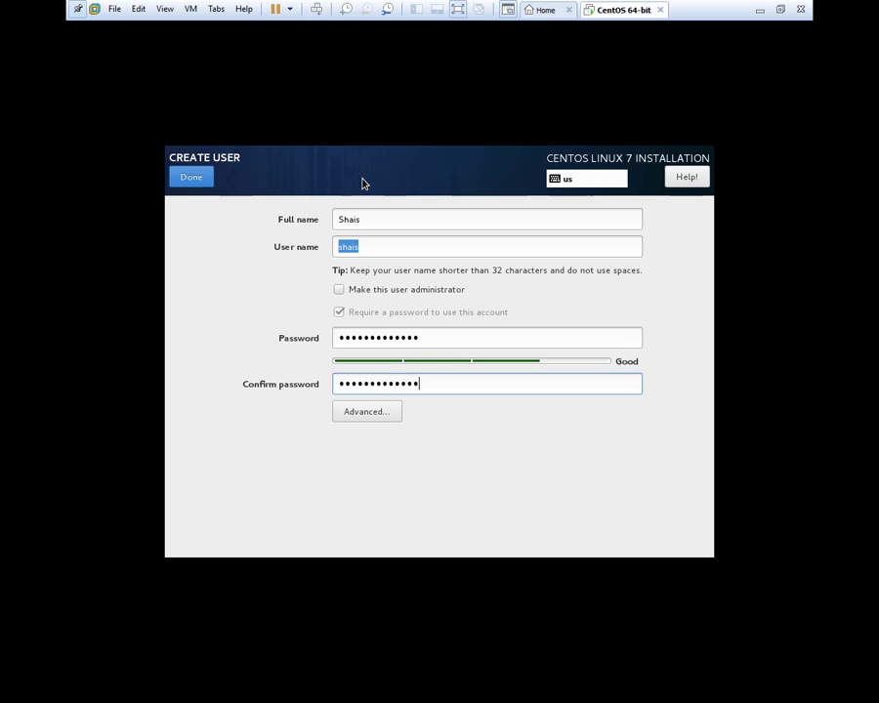
Leave the advanced user settings unchanged and finish the user as an administrator.
click(372, 420)
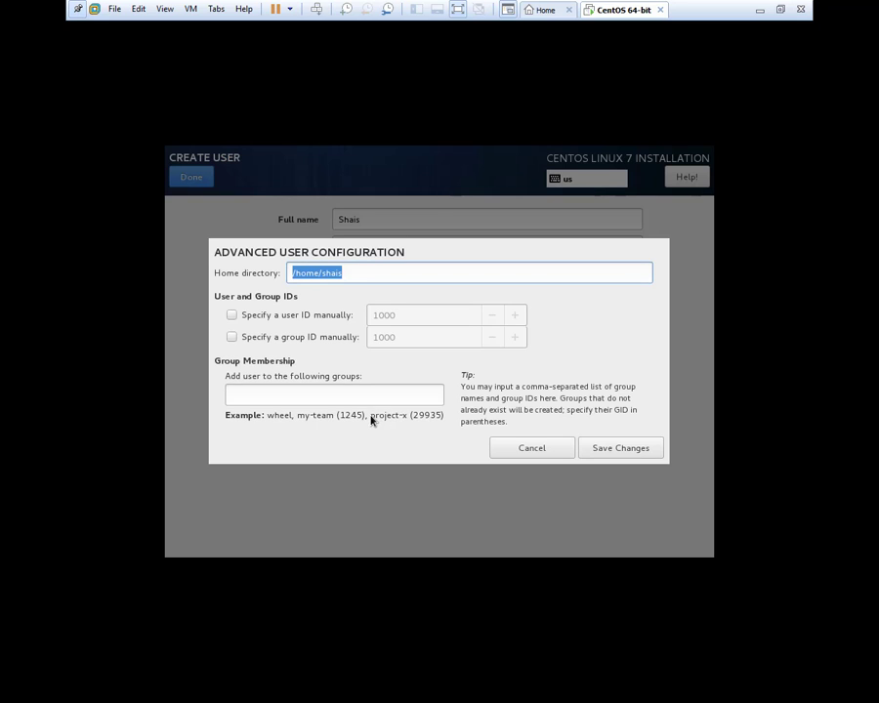
click(349, 275)
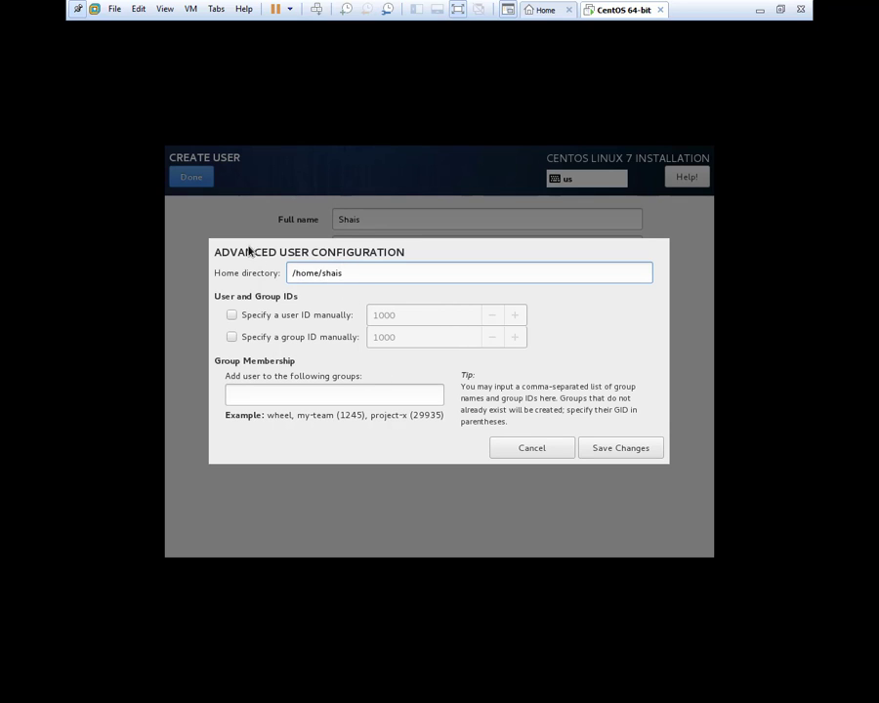
click(536, 449)
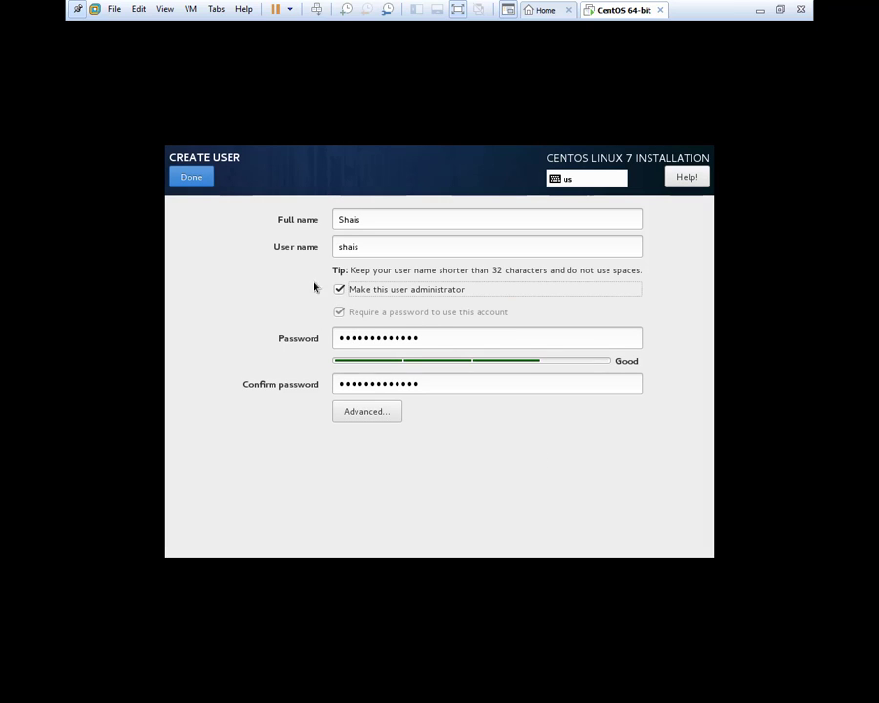
click(194, 178)
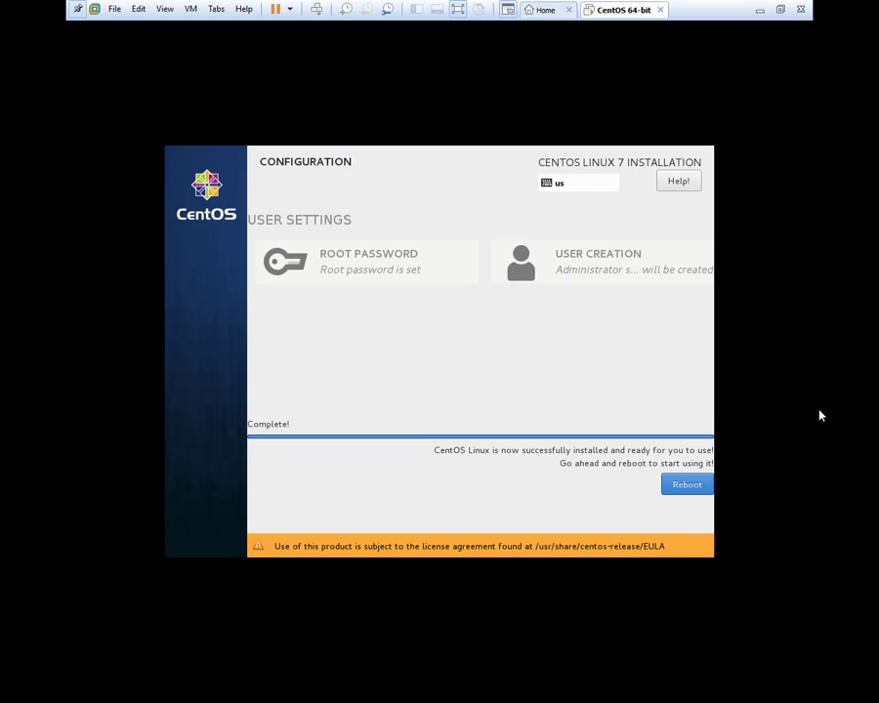
Reboot the VM once the CentOS installation reports Complete.
click(688, 369)
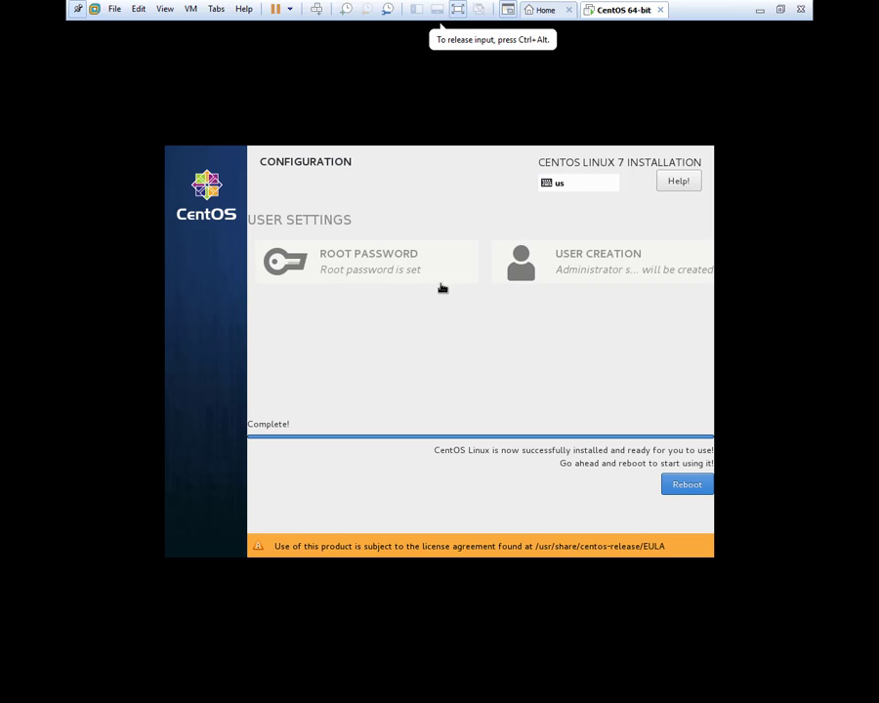
click(685, 486)
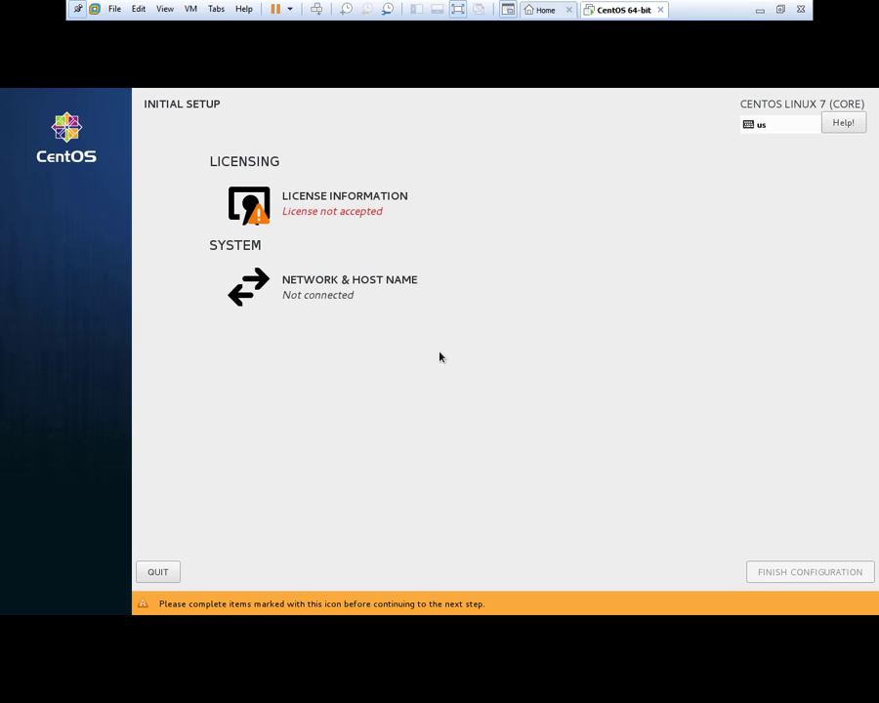
Tick 'I accept the license agreement' under License Information, then Finish Configuration.
click(360, 204)
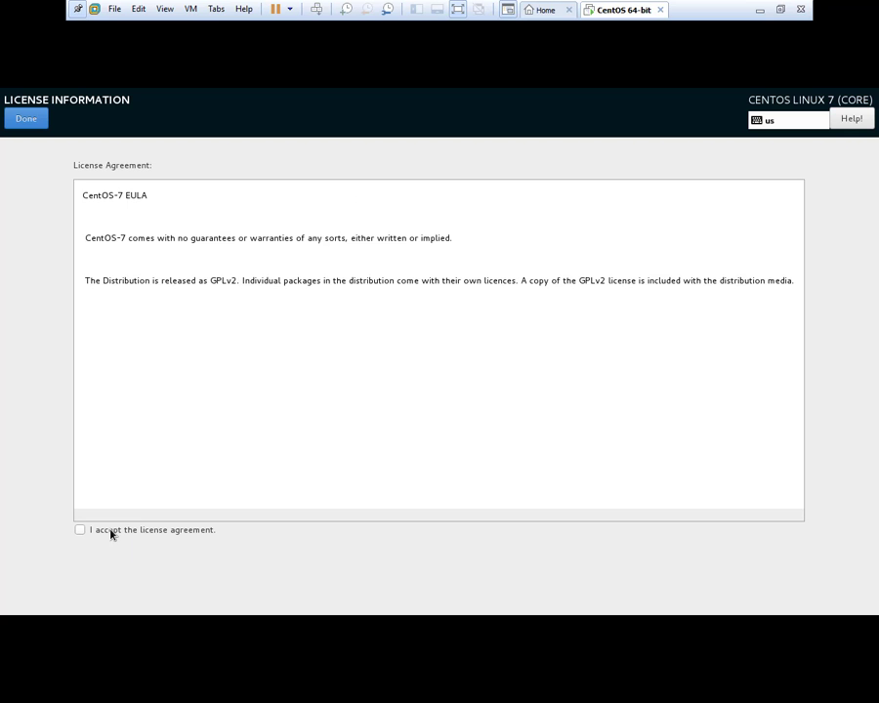
click(80, 529)
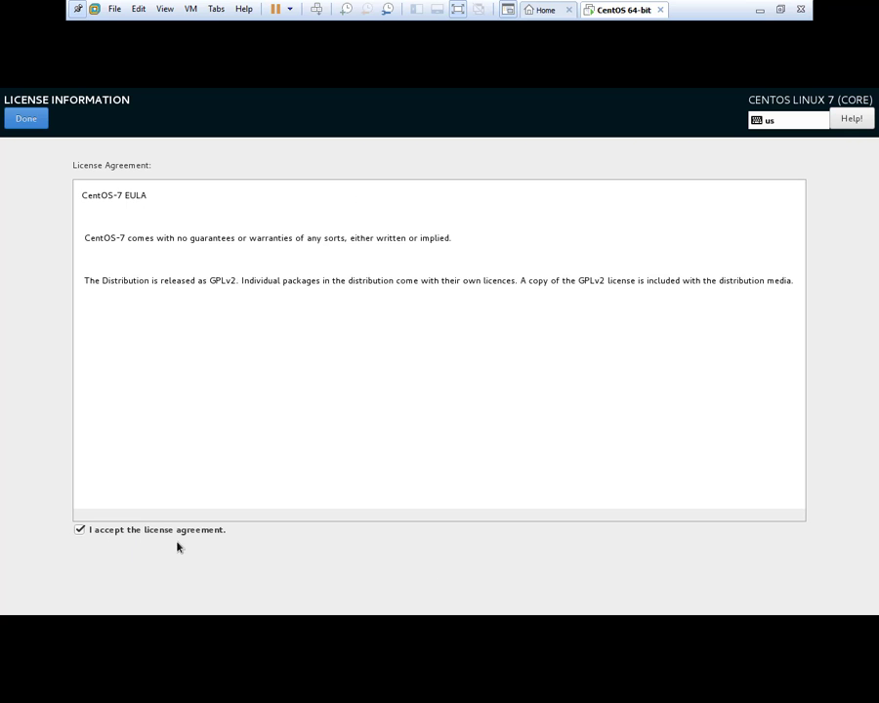
click(39, 124)
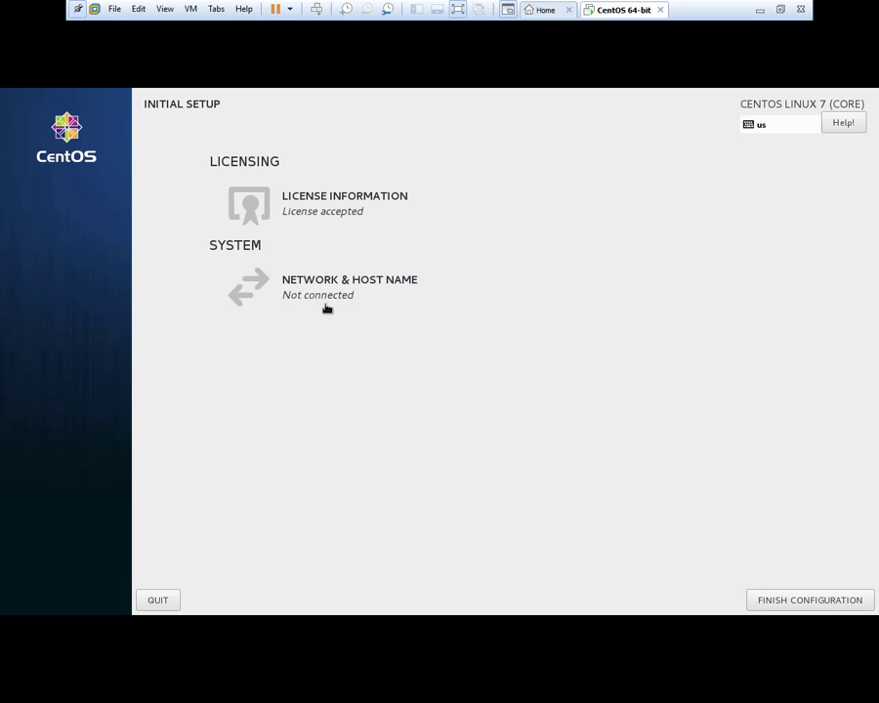
click(805, 602)
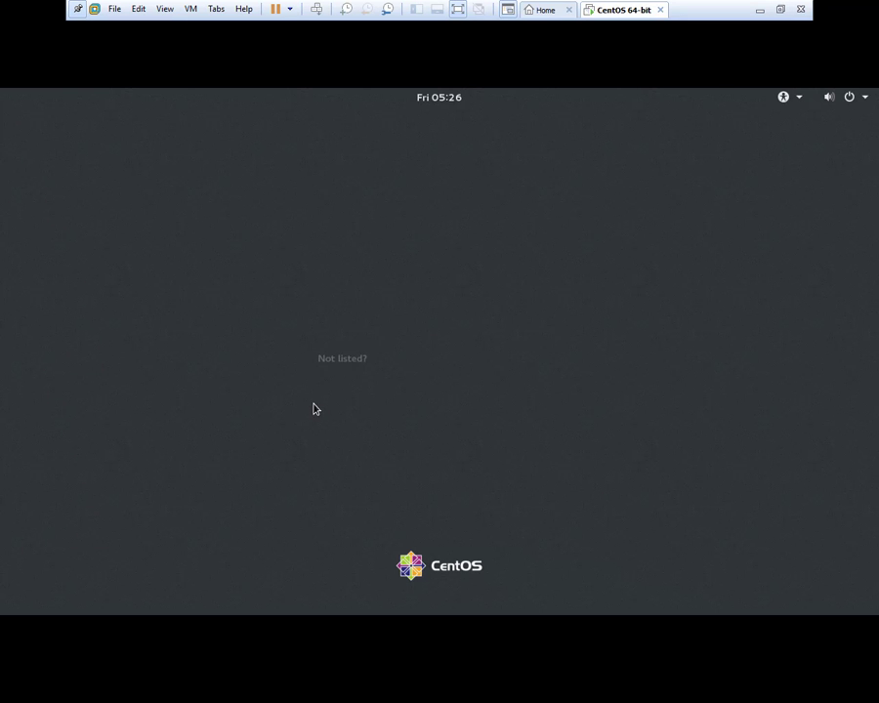
Sign in as the new admin user with the account password and focus the guest desktop.
click(393, 350)
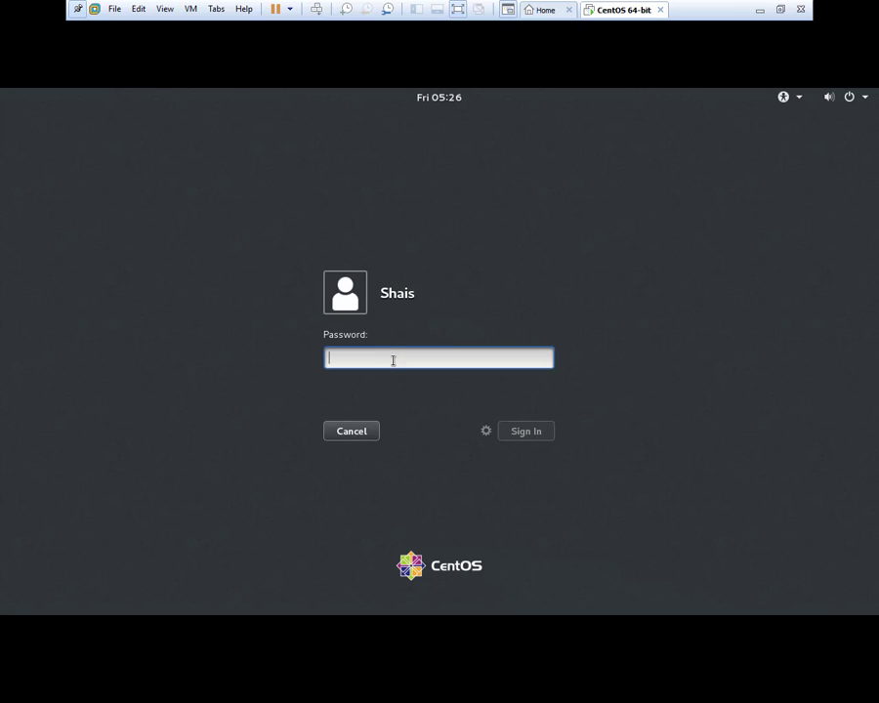
text(******)
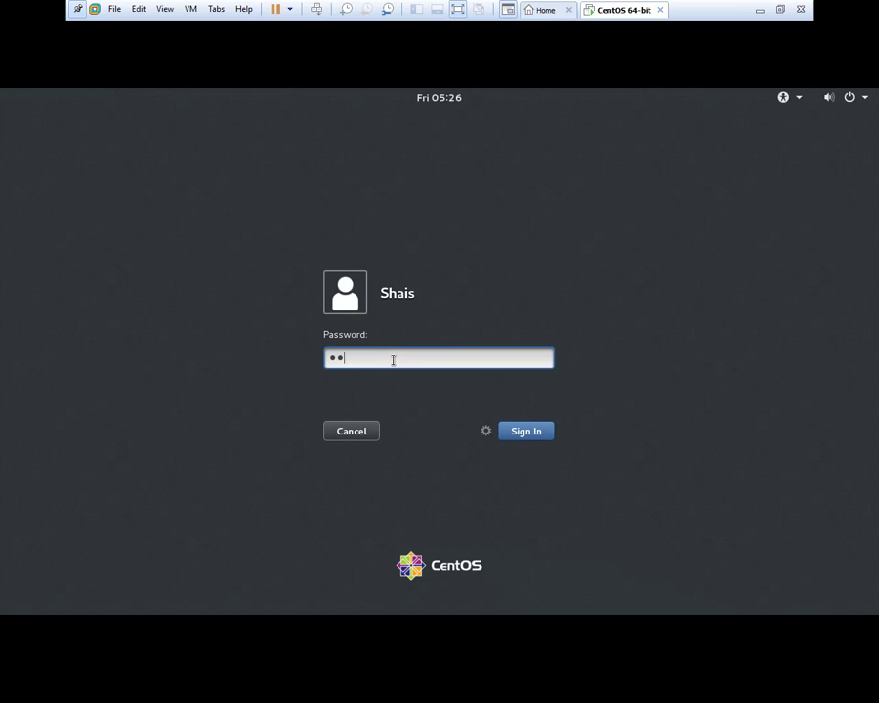
text(*******)
click(519, 437)
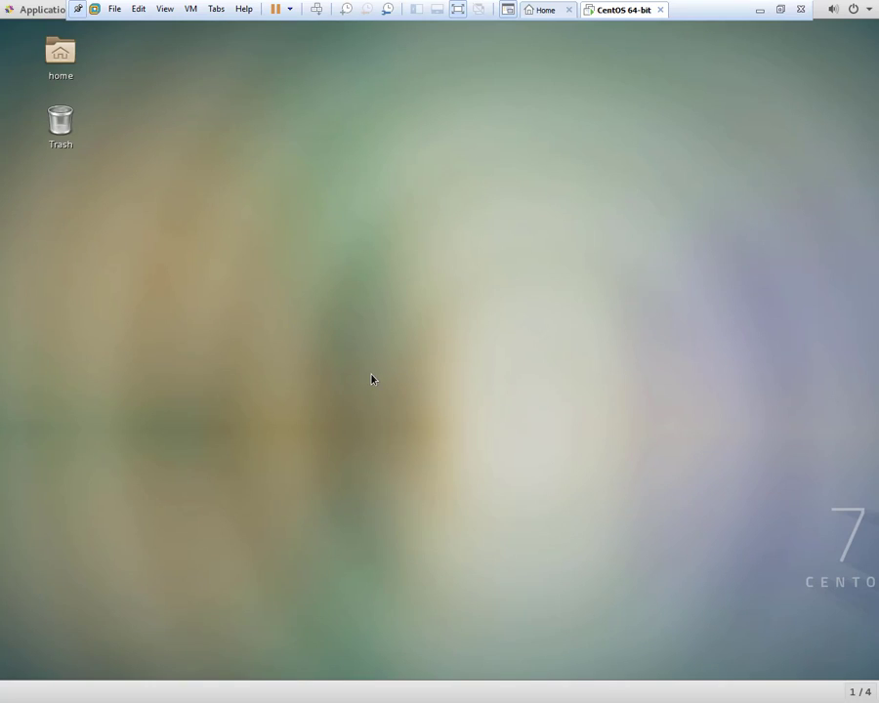
click(78, 12)
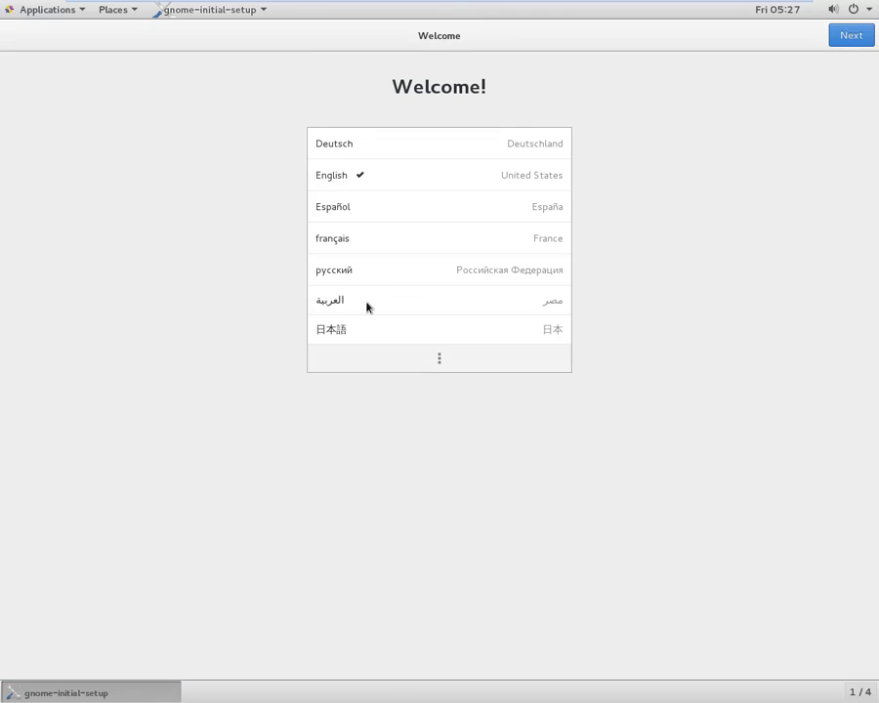
Keep English, skip Online Accounts, start using CentOS Linux, and close the GNOME Help window.
click(845, 41)
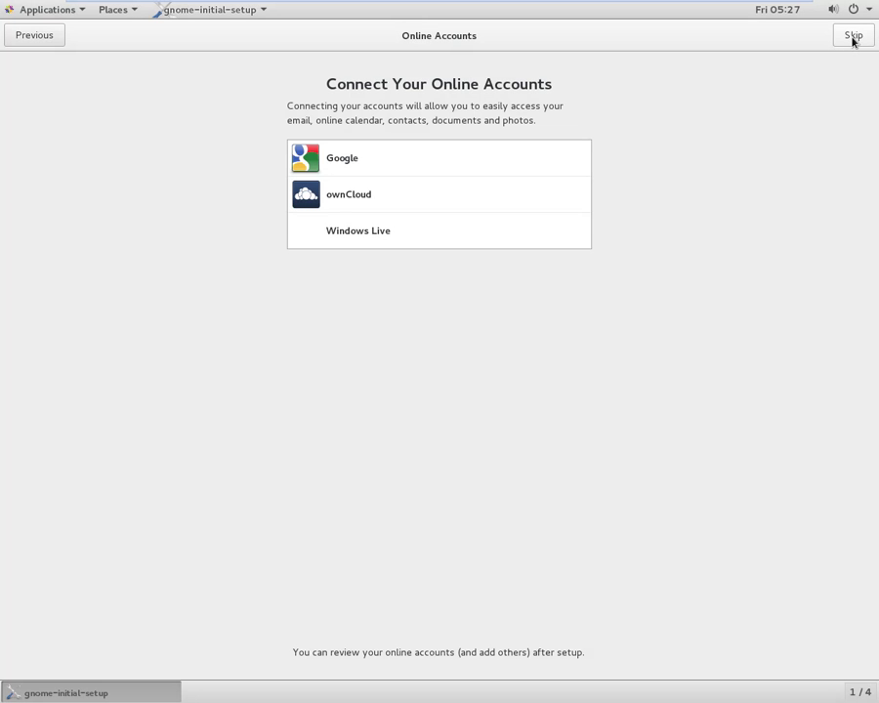
click(852, 37)
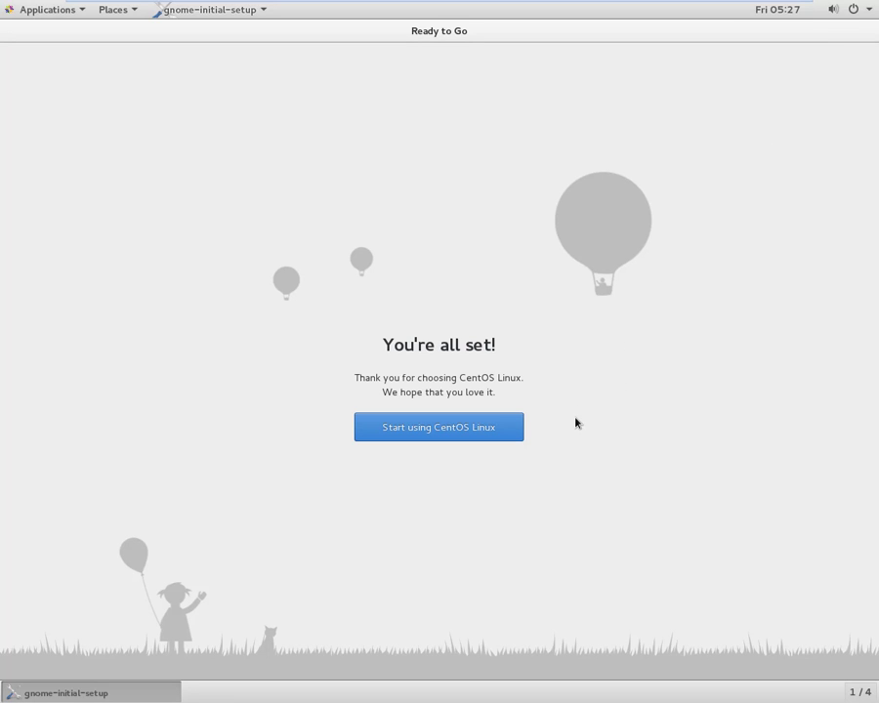
click(459, 429)
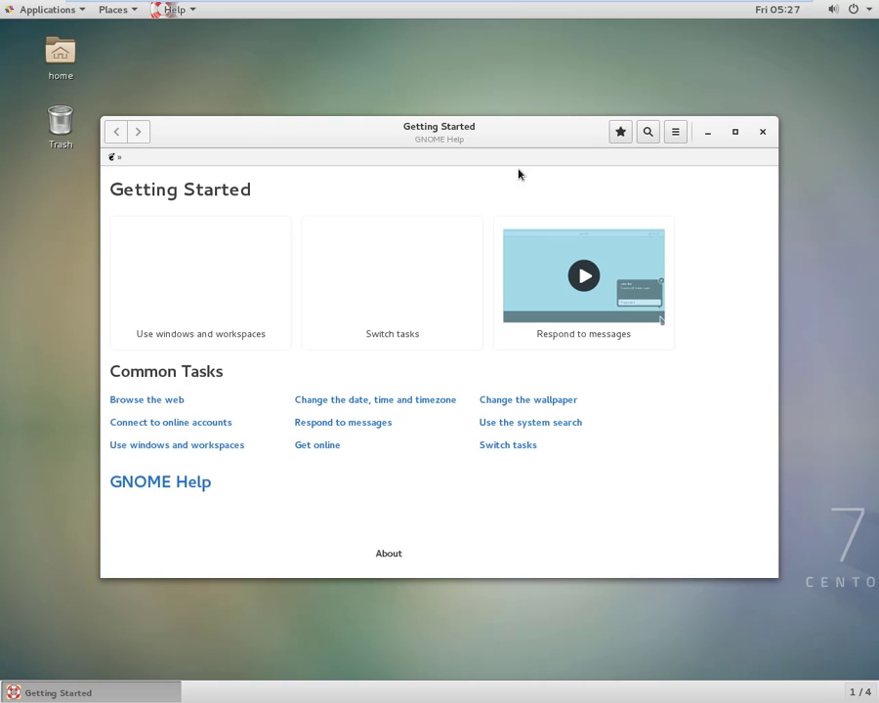
click(763, 132)
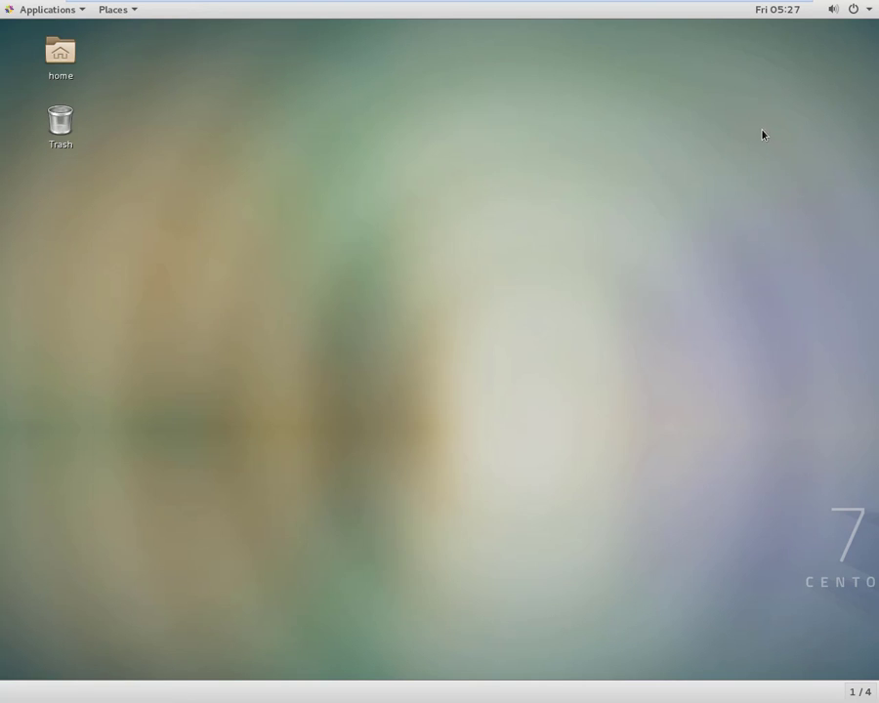
Choose Power Off from the top-right system menu's power button to shut down the CentOS guest.
click(41, 12)
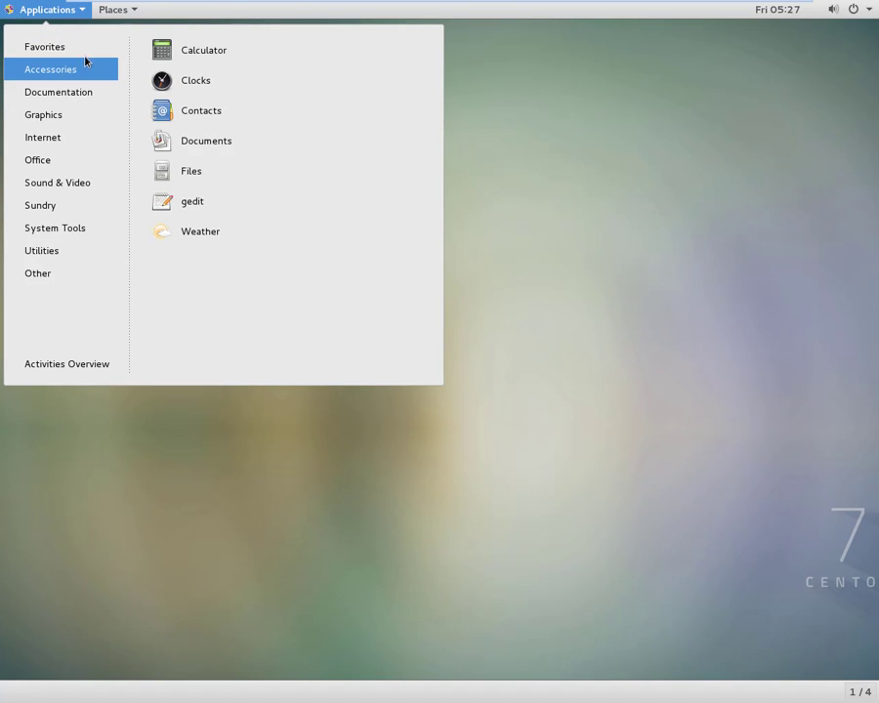
click(846, 11)
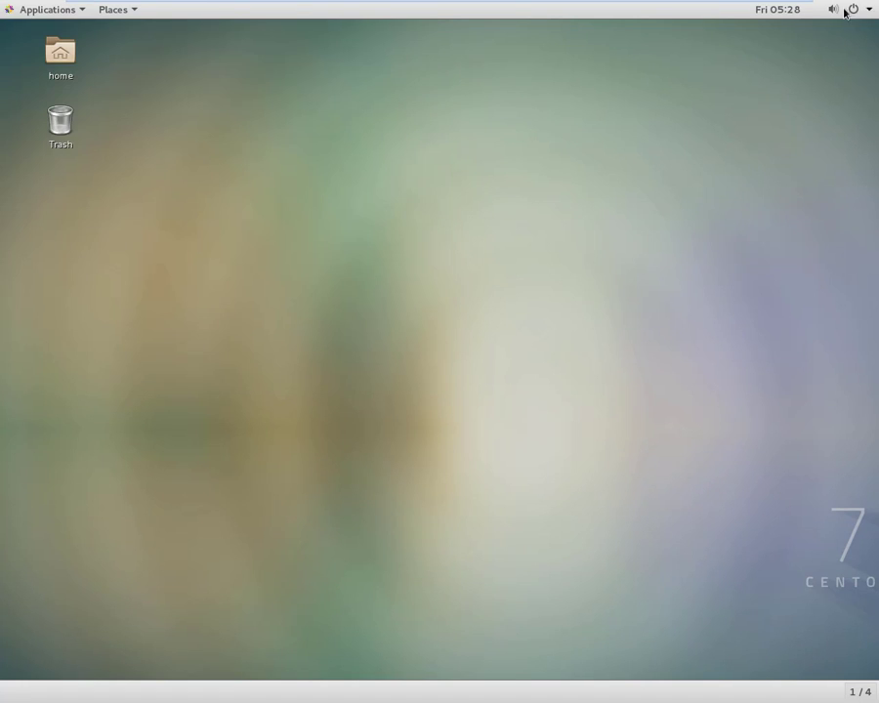
click(852, 11)
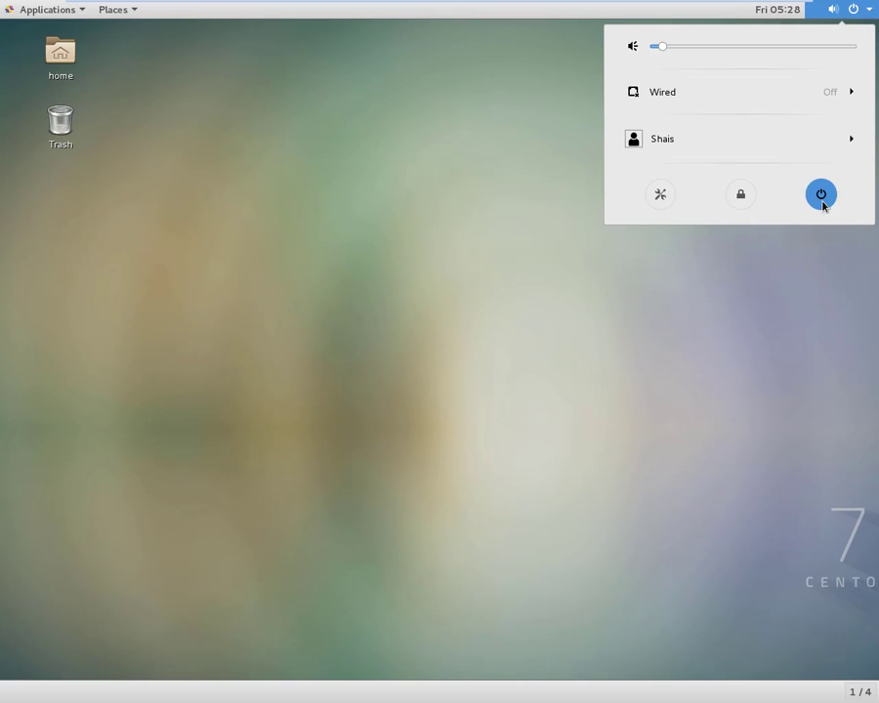
click(823, 200)
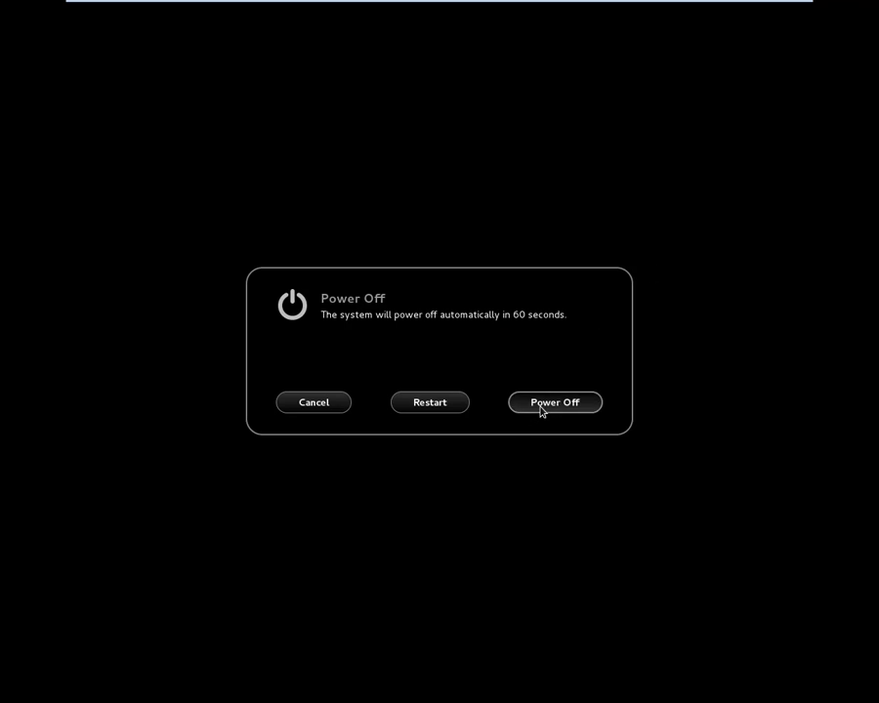
click(541, 404)
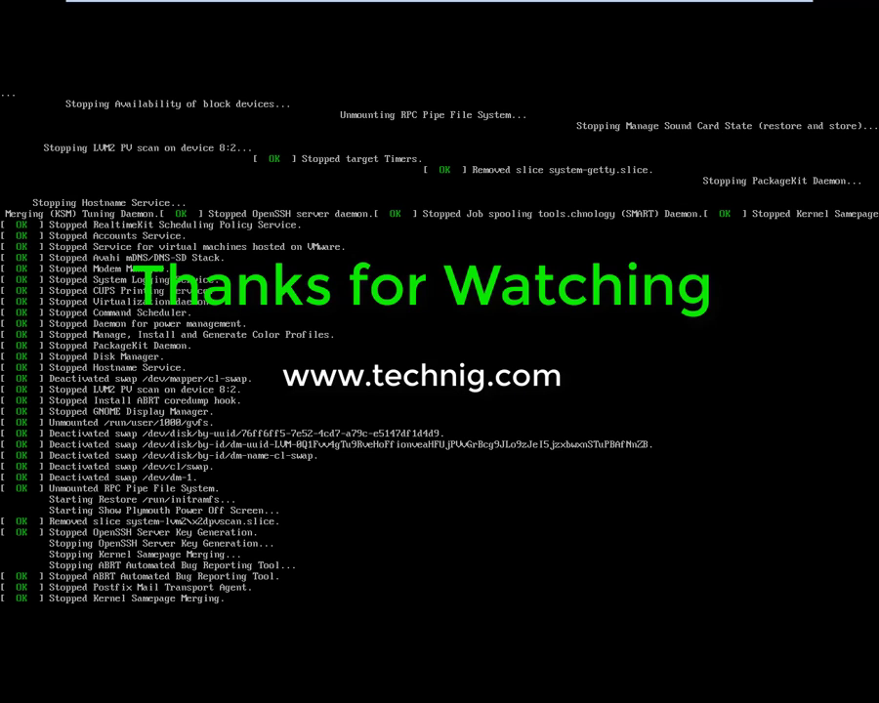